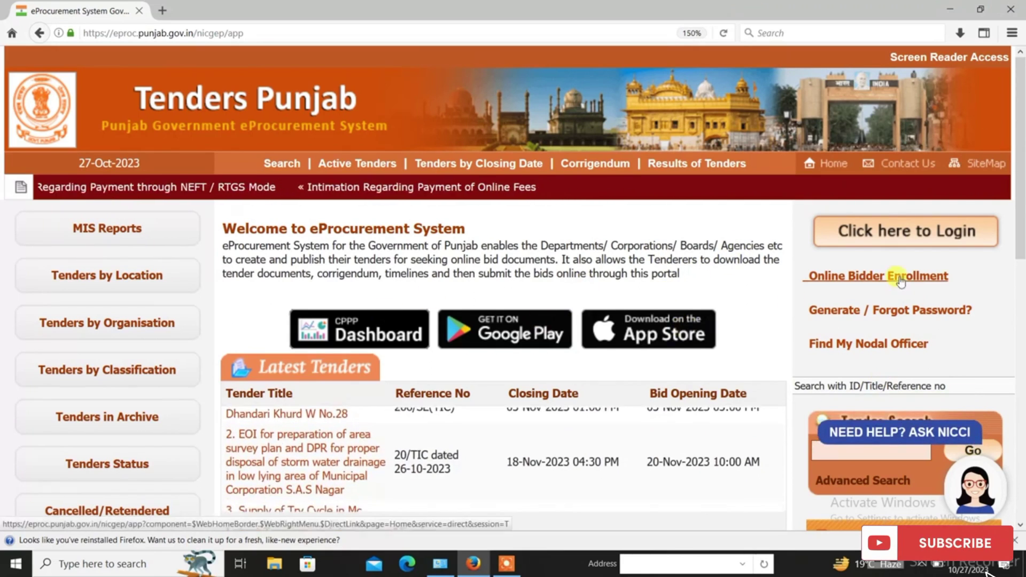
Log in to the bidder account with the login ID, password and the captcha shown on the form
left_click(910, 231)
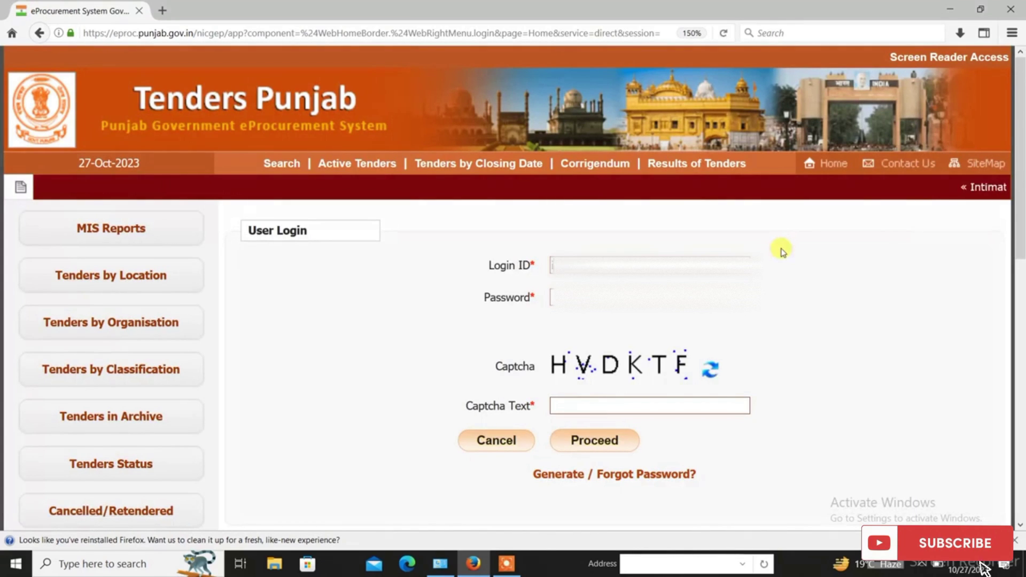
type("...")
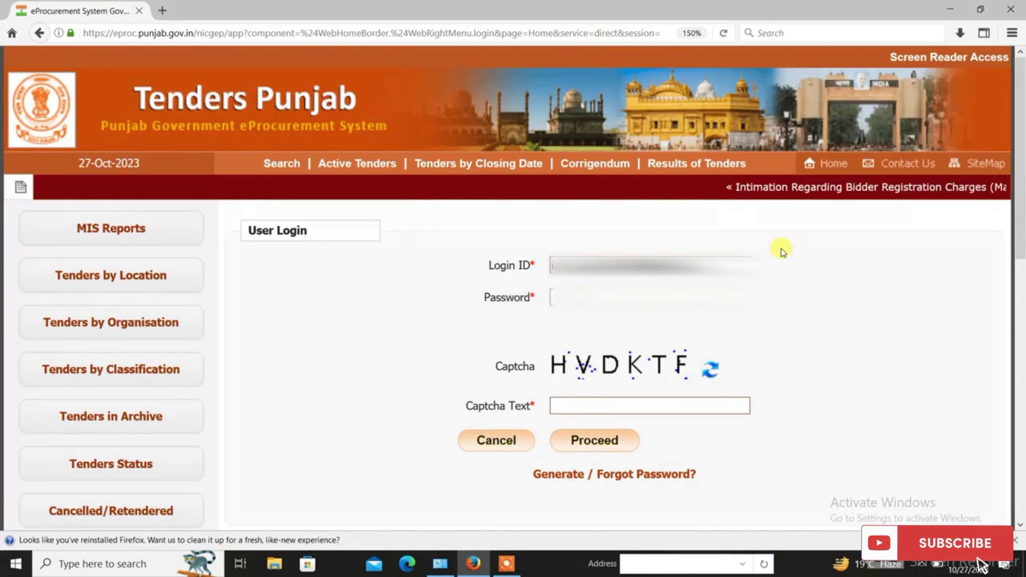
key("Tab")
type("••••••••••")
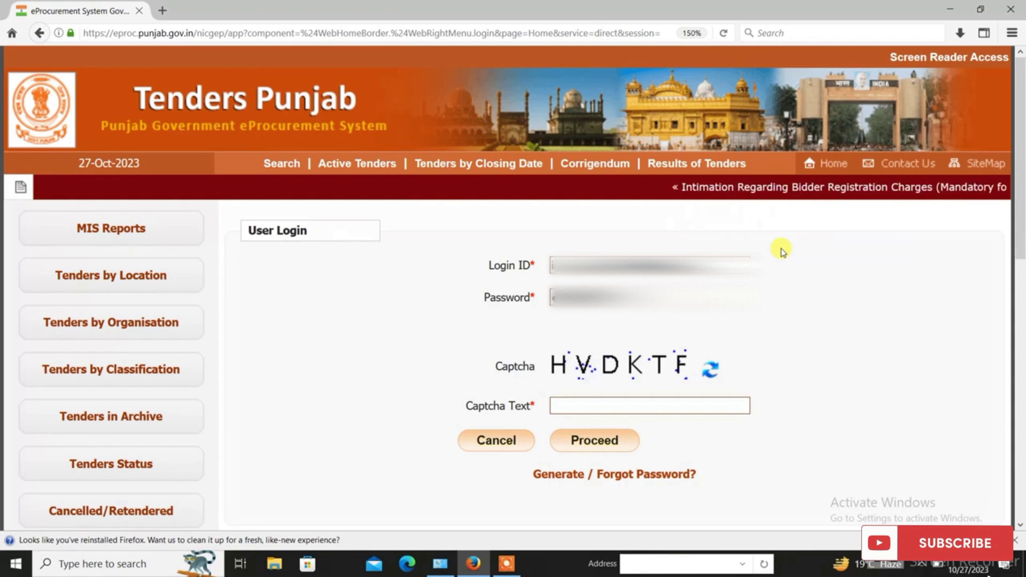
key("Tab")
type("HVDKTF")
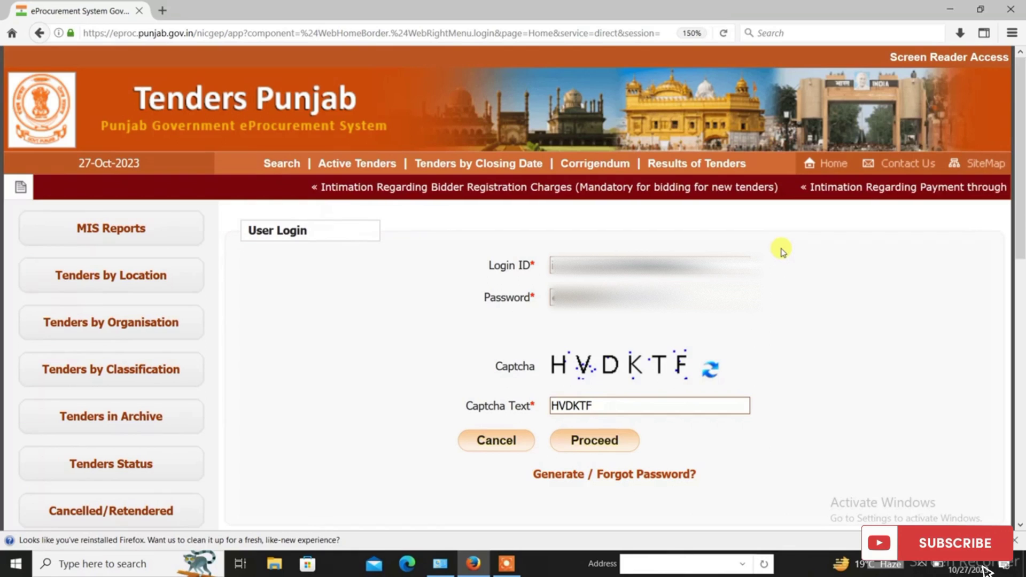
left_click(592, 443)
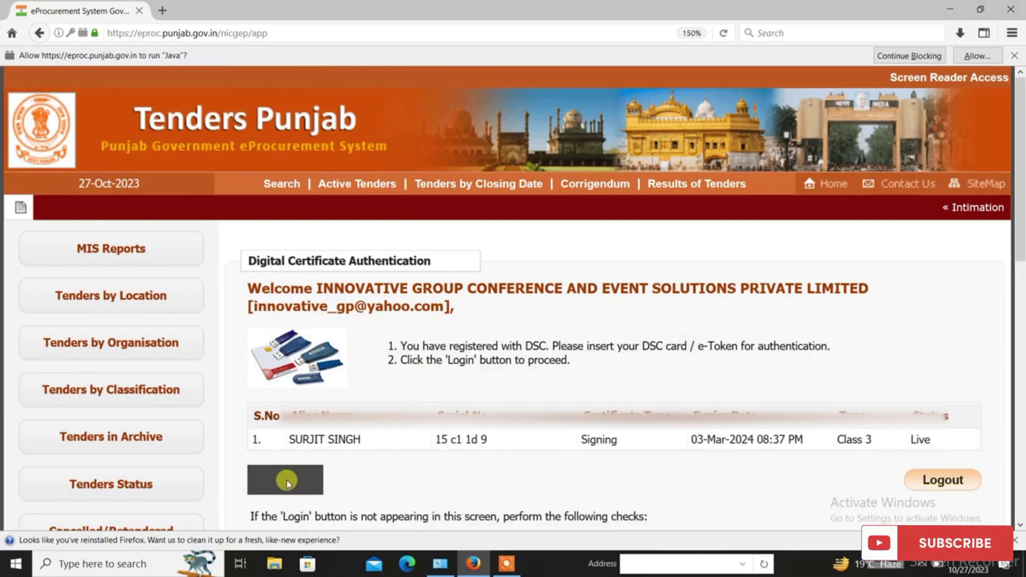
Allow the blocked Java plugin, trust the site's certificate and run the eProcurement Java application
left_click(287, 480)
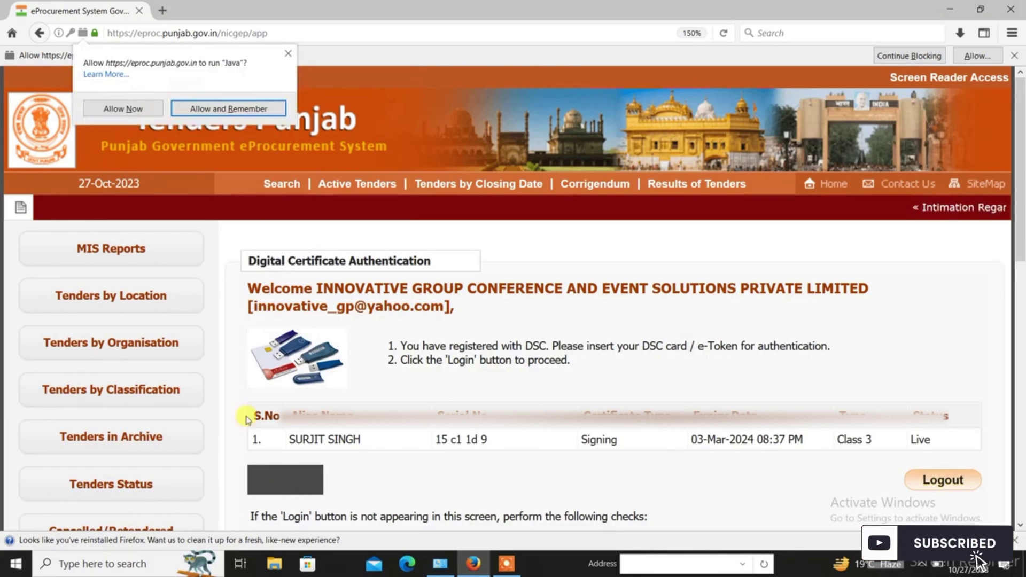
left_click(133, 110)
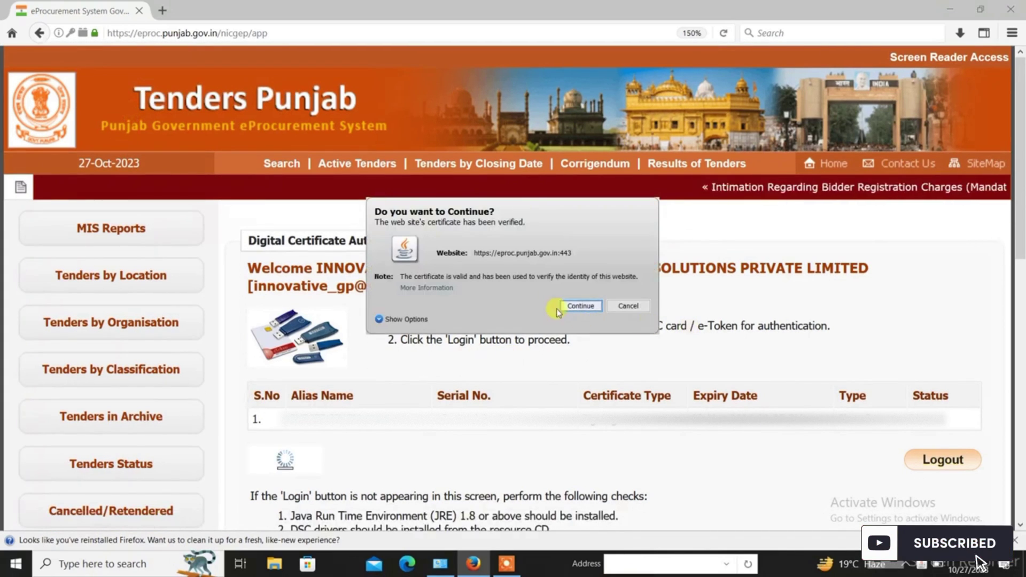
left_click(573, 304)
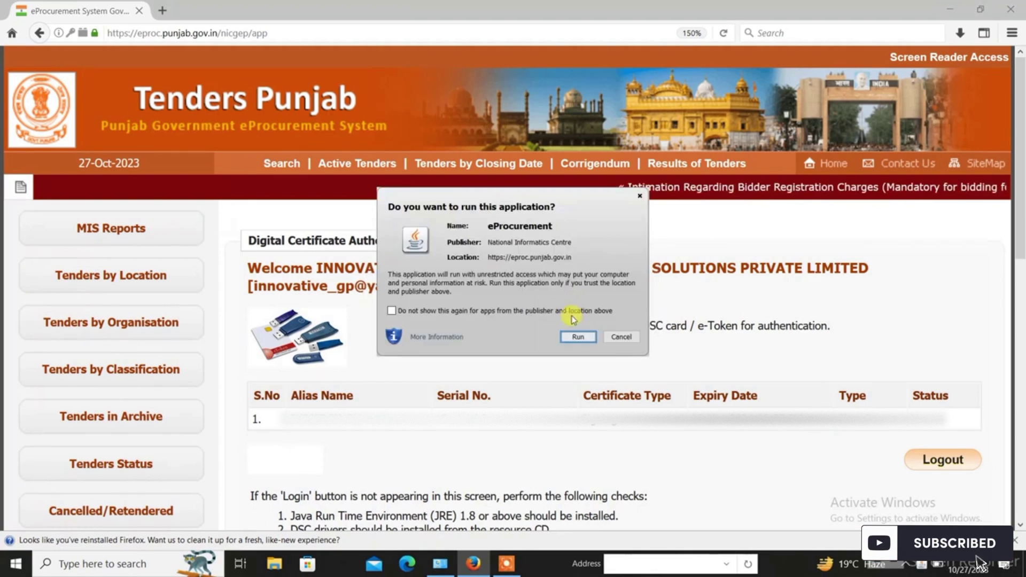
left_click(576, 338)
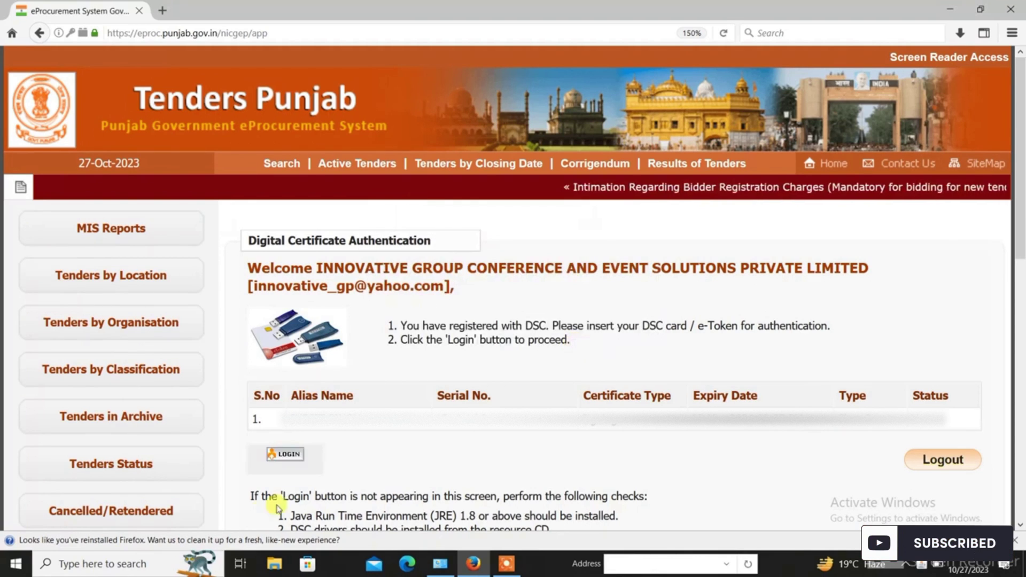
Log in with the digital certificate by entering the DSC user PIN
left_click(288, 456)
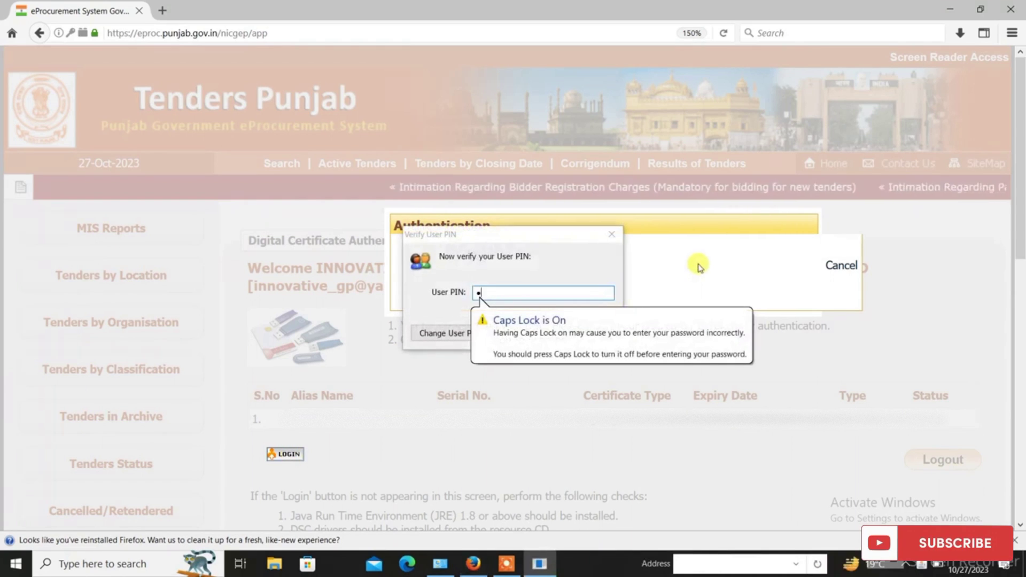
type("••••••••••")
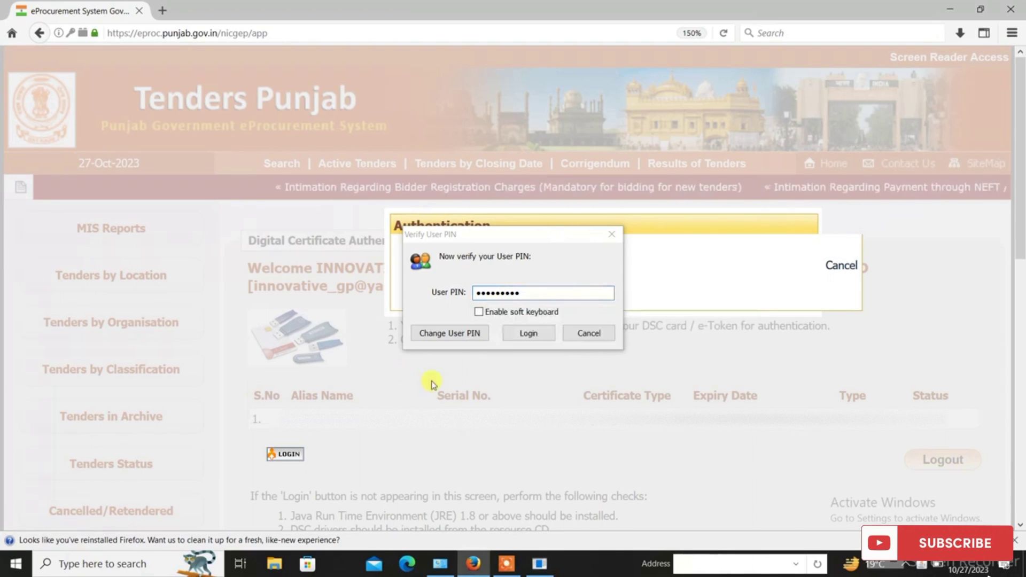
left_click(553, 335)
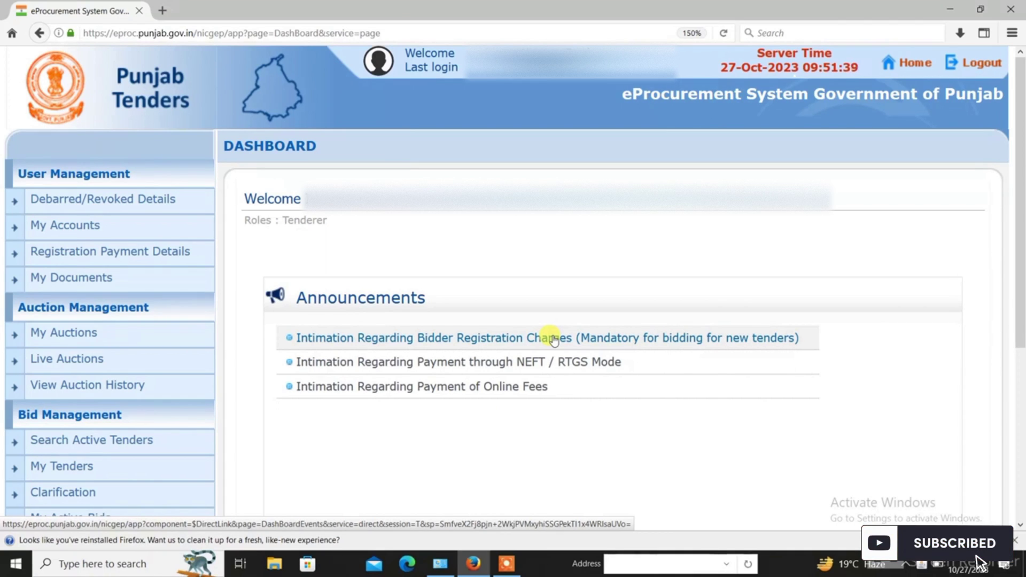
From My Tenders, view tender 2023_BBMB_108384_1 and continue bidding on it
left_click(64, 470)
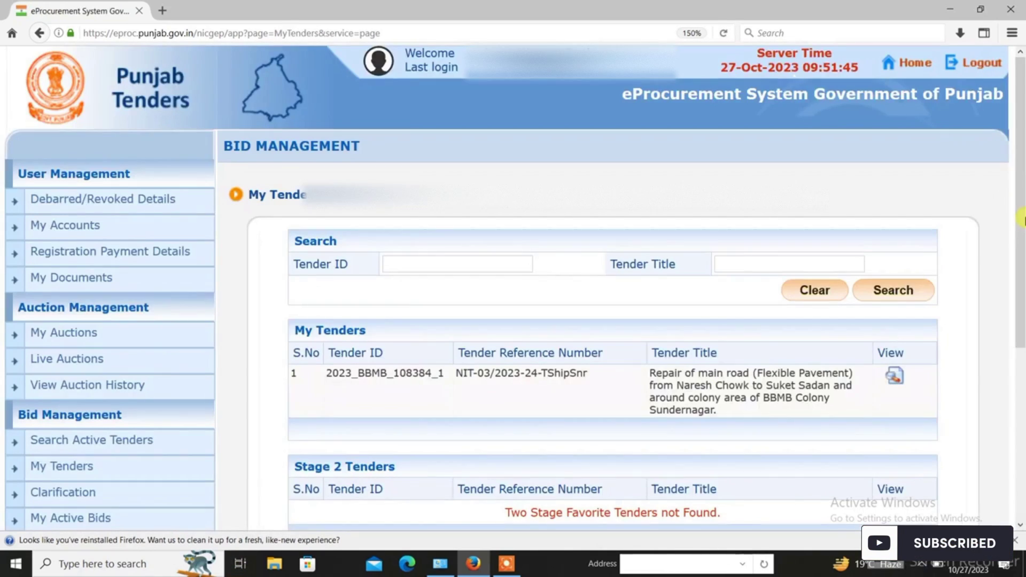
scroll(787, 304, "down", 1)
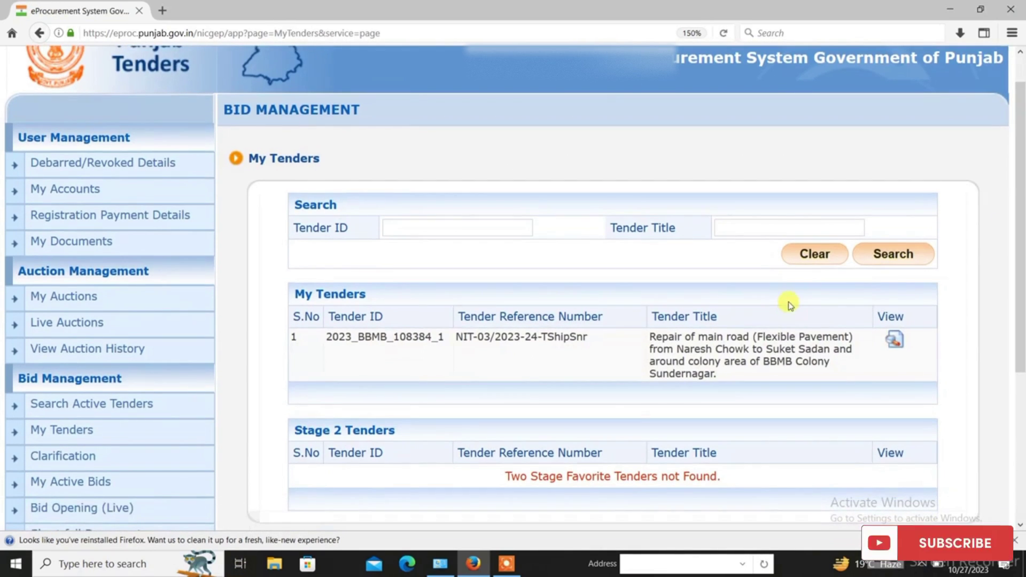
left_click(896, 348)
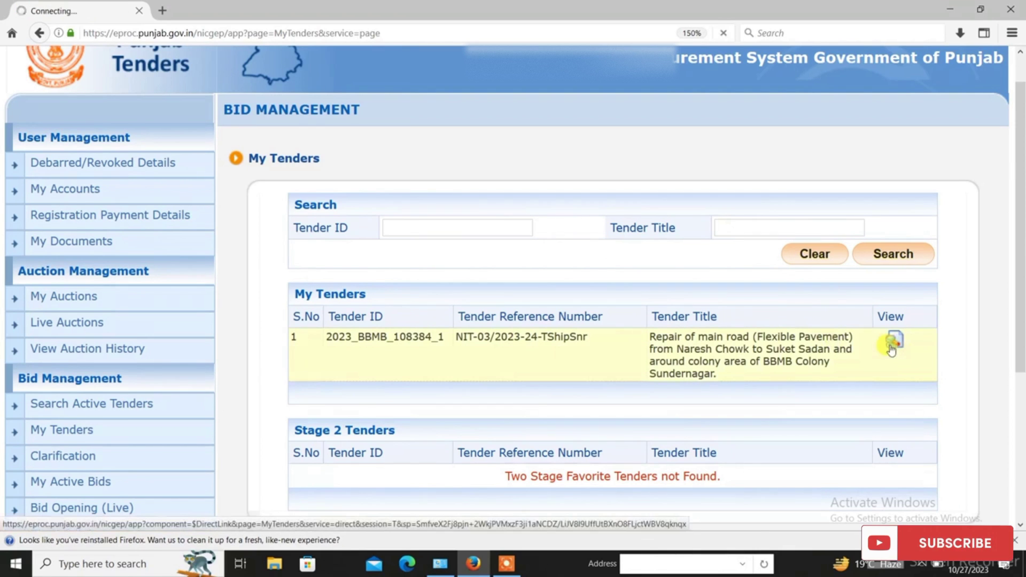
scroll(887, 347, "down", 10)
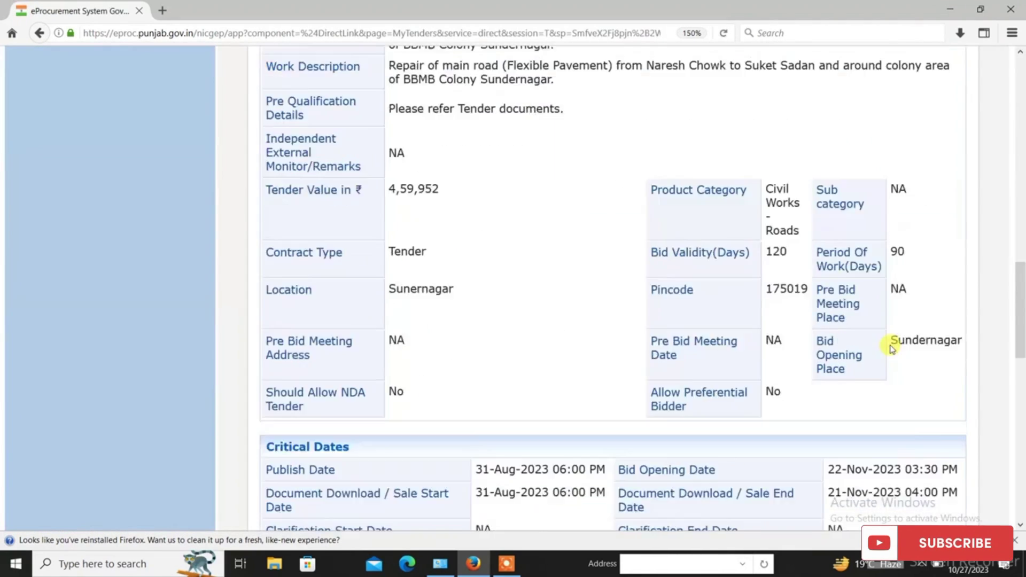
left_click(892, 444)
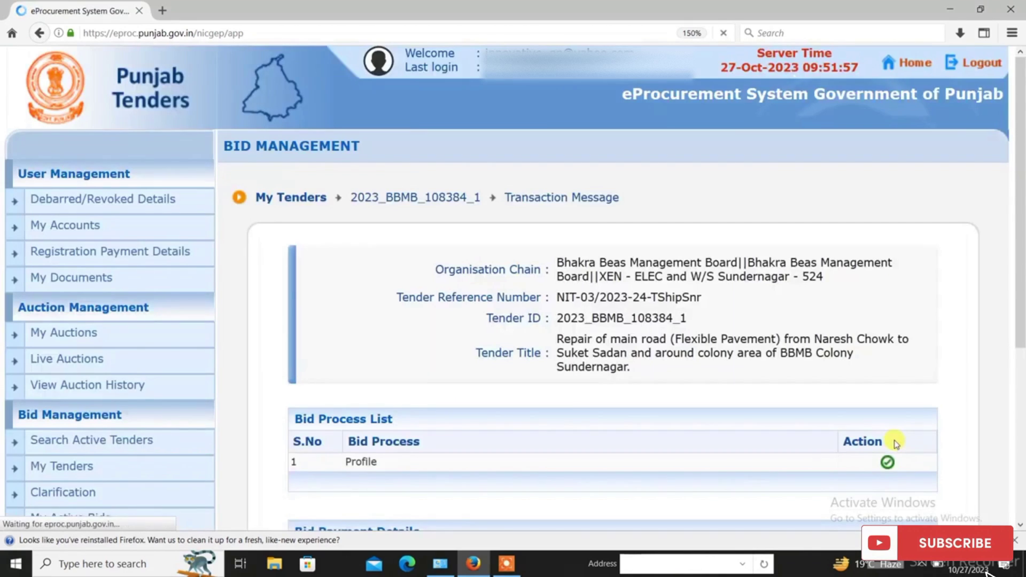
scroll(896, 443, "down", 4)
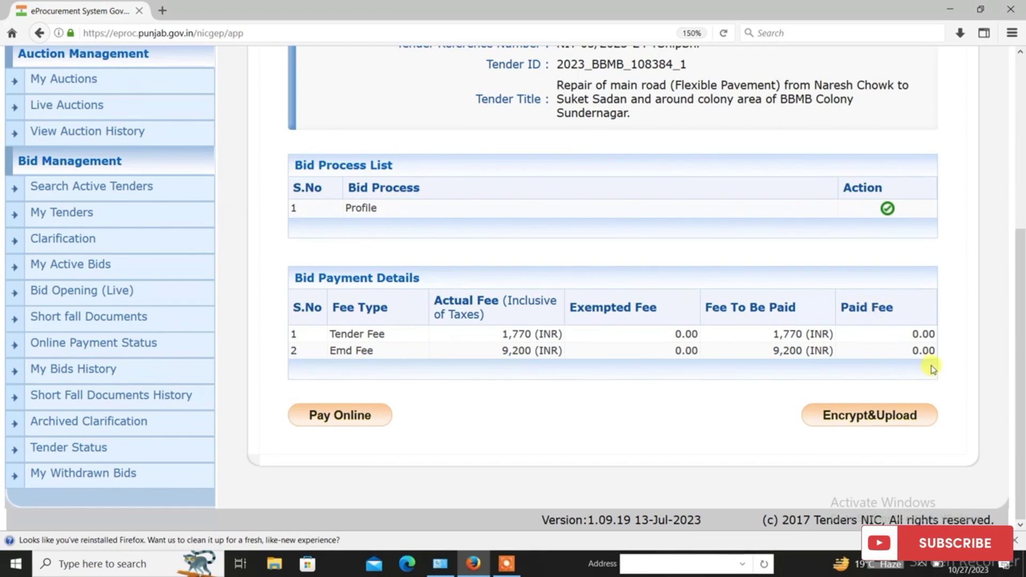
Pay the 10,970 tender fee and EMD online, choosing SBI Bank as the payment option
left_click(323, 420)
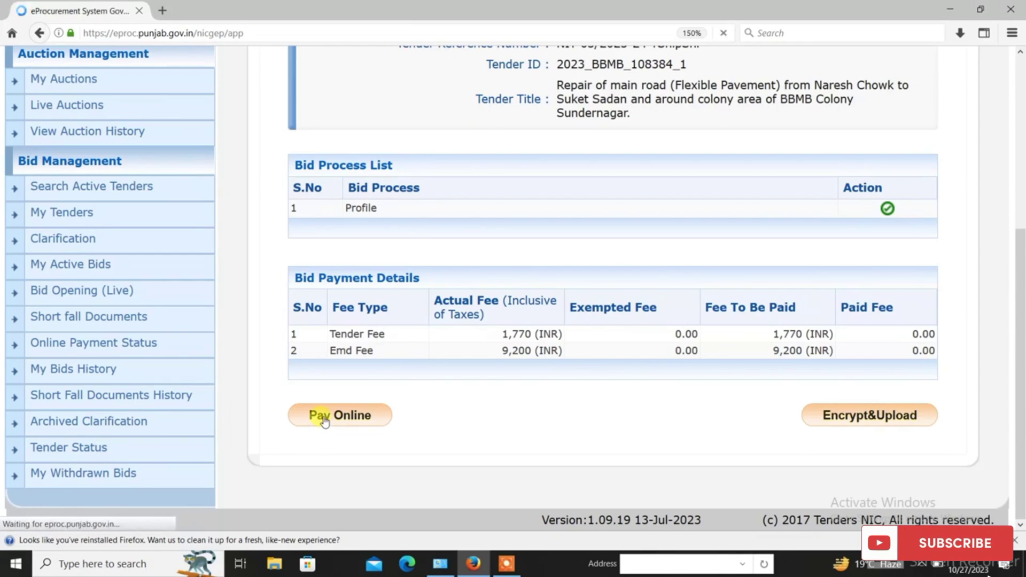
scroll(578, 412, "down", 4)
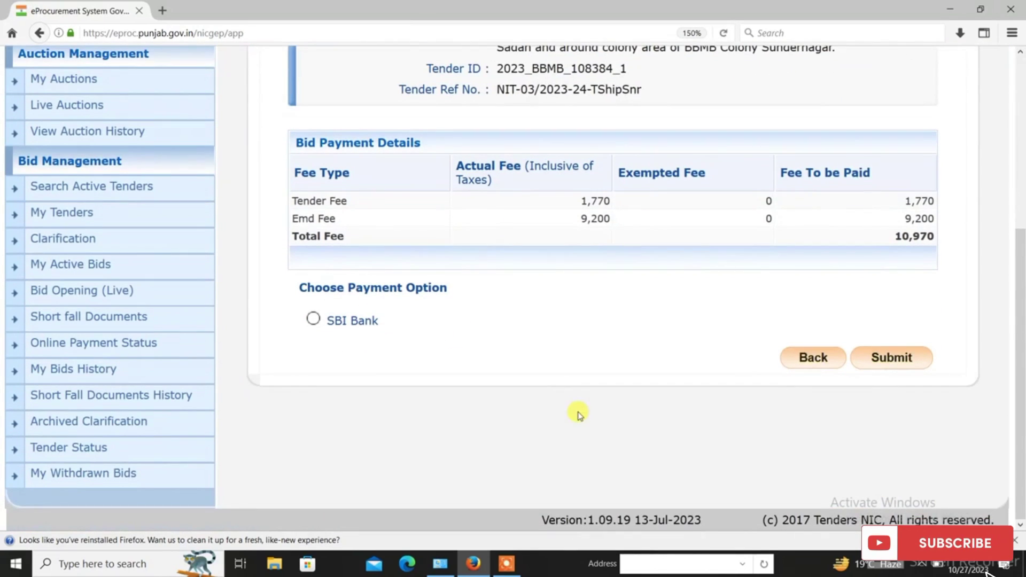
scroll(329, 338, "up", 2)
scroll(330, 338, "up", 2)
scroll(366, 389, "down", 4)
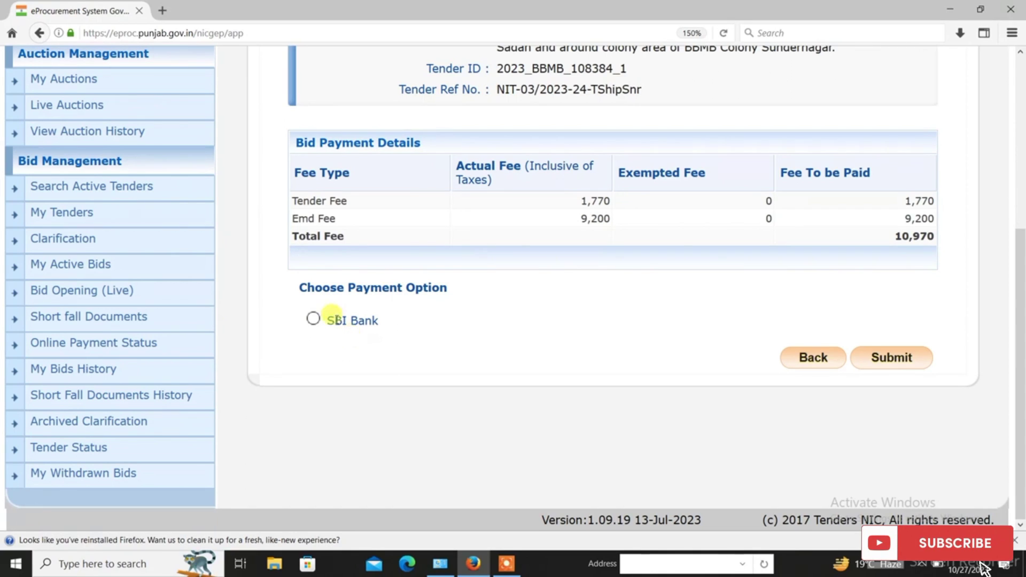
left_click(315, 319)
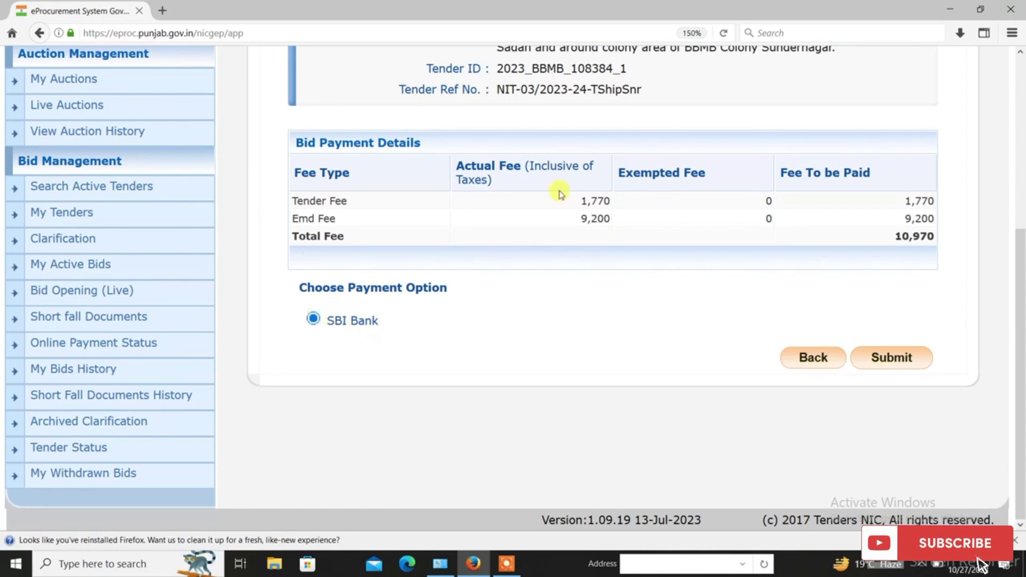
left_click(893, 362)
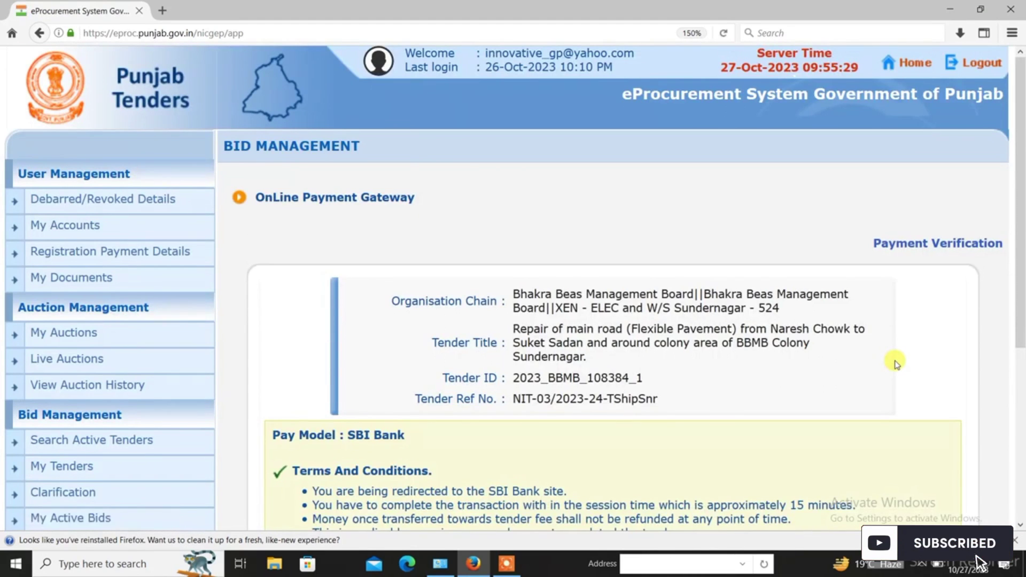
Accept the Online Payment Gateway terms and continue to SBI ePay Lite
scroll(896, 362, "down", 5)
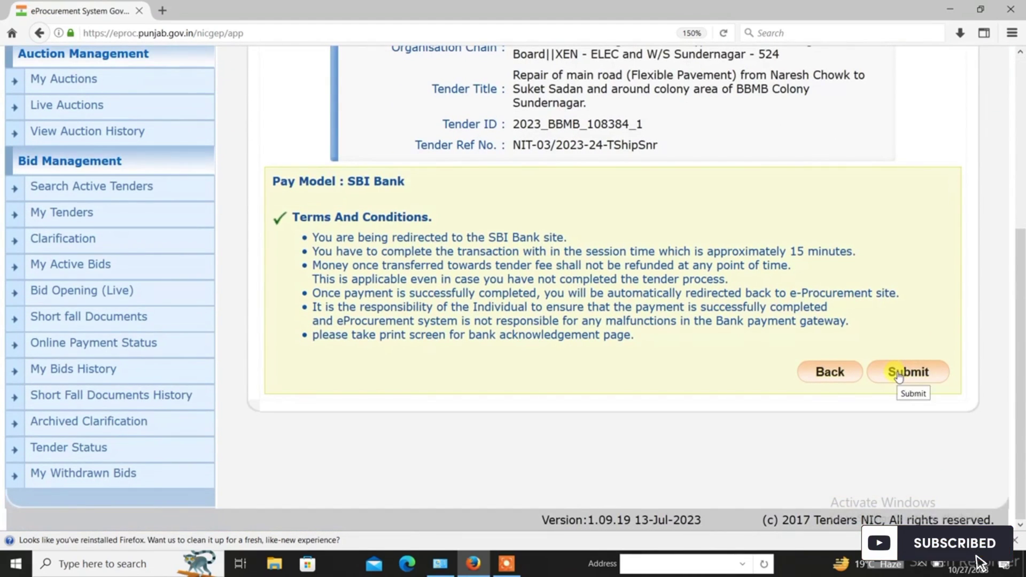
left_click(898, 376)
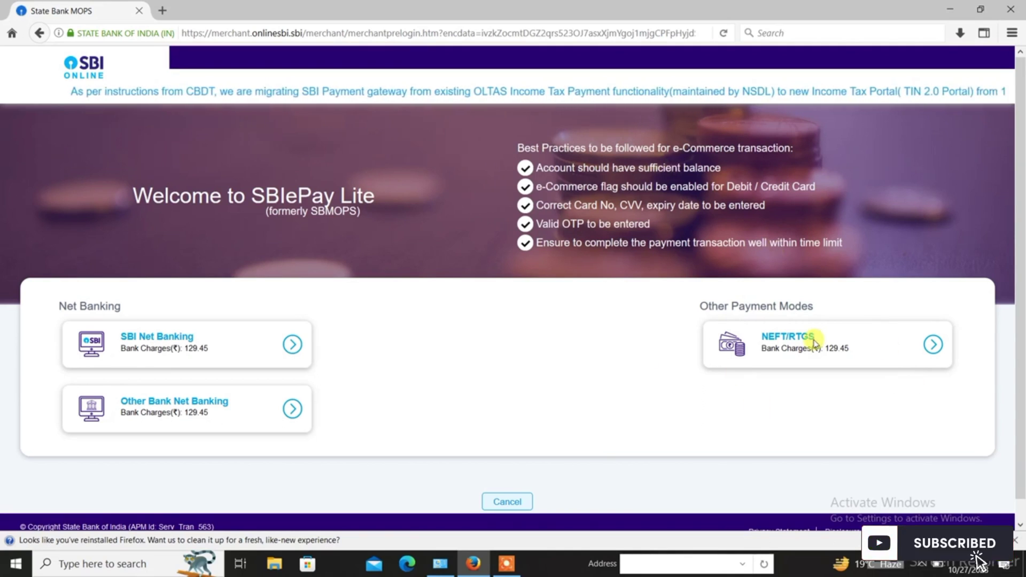
Select NEFT/RTGS, accept the disclaimer, and confirm the 10970 payment to generate the Rs. 11099.45 beneficiary form
left_click(933, 345)
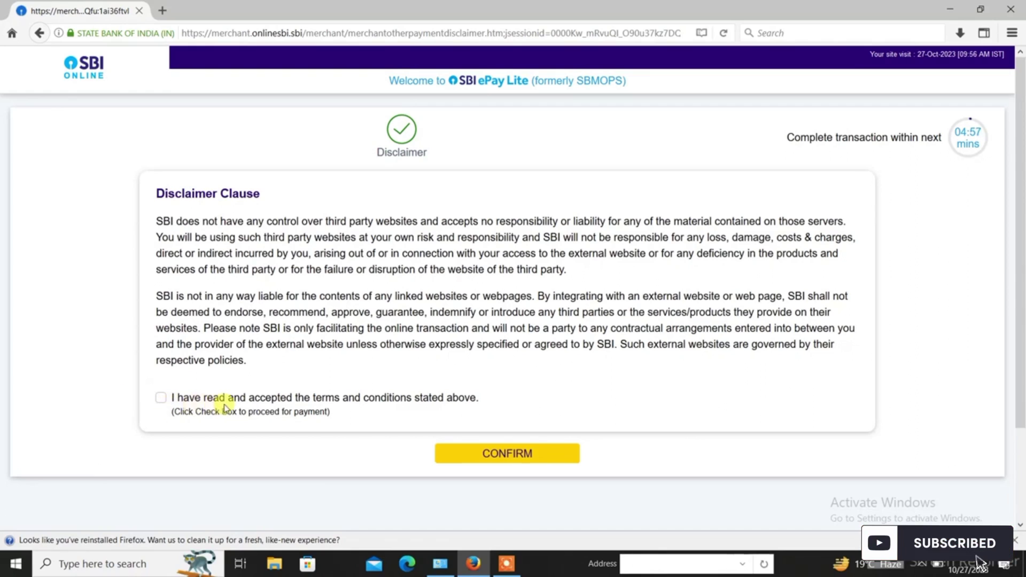
left_click(161, 397)
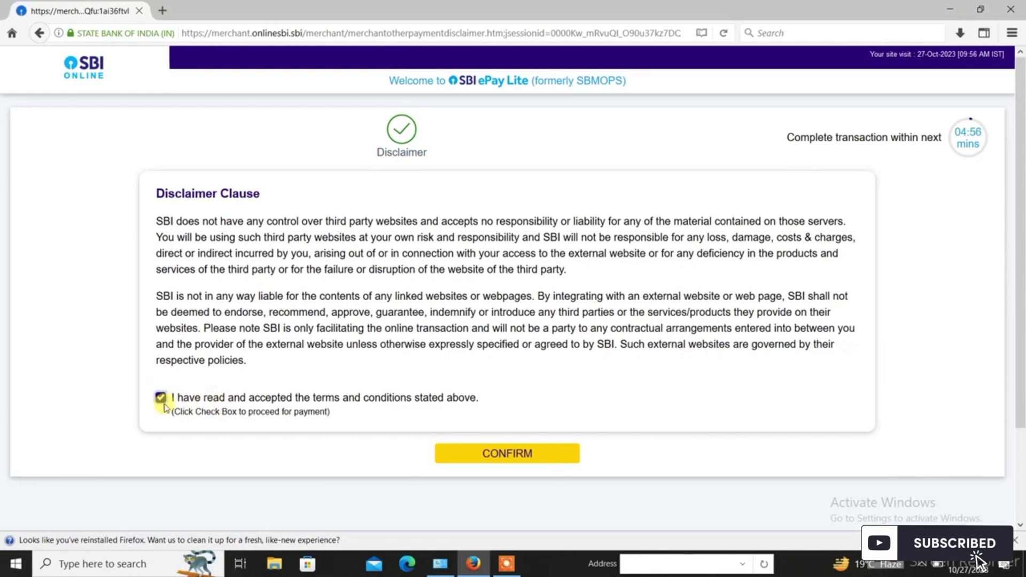
left_click(522, 456)
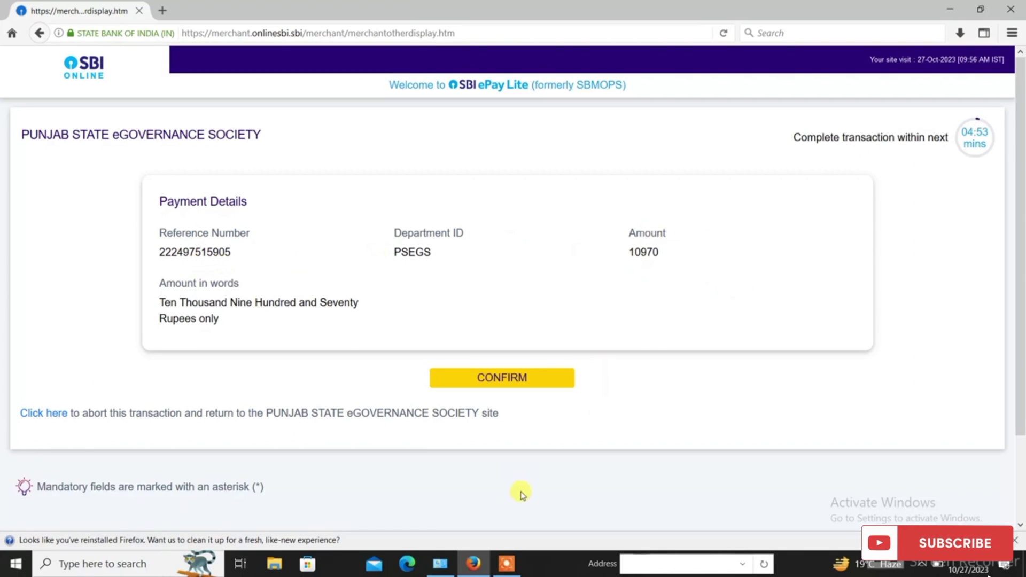
left_click(518, 383)
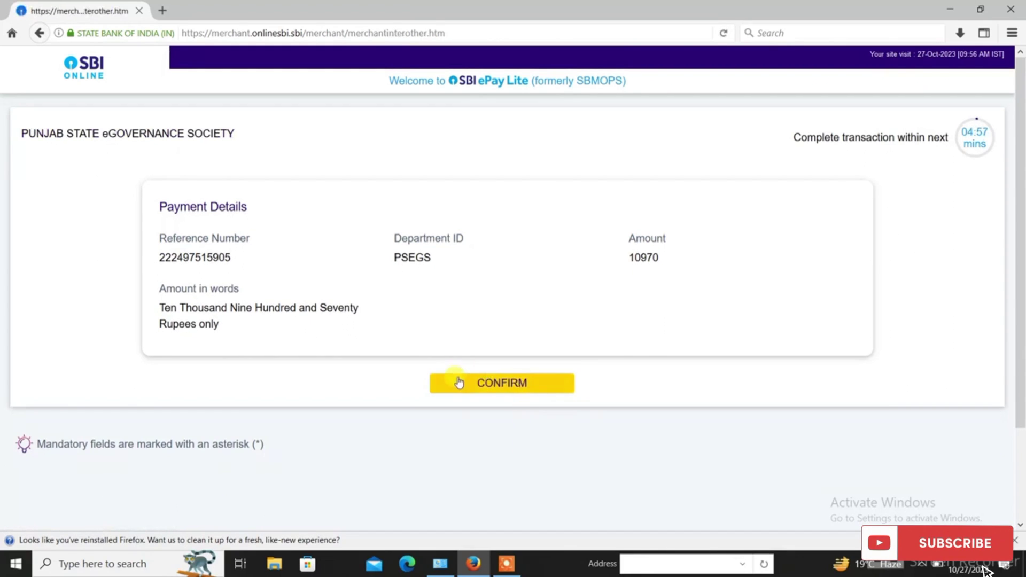
left_click(513, 383)
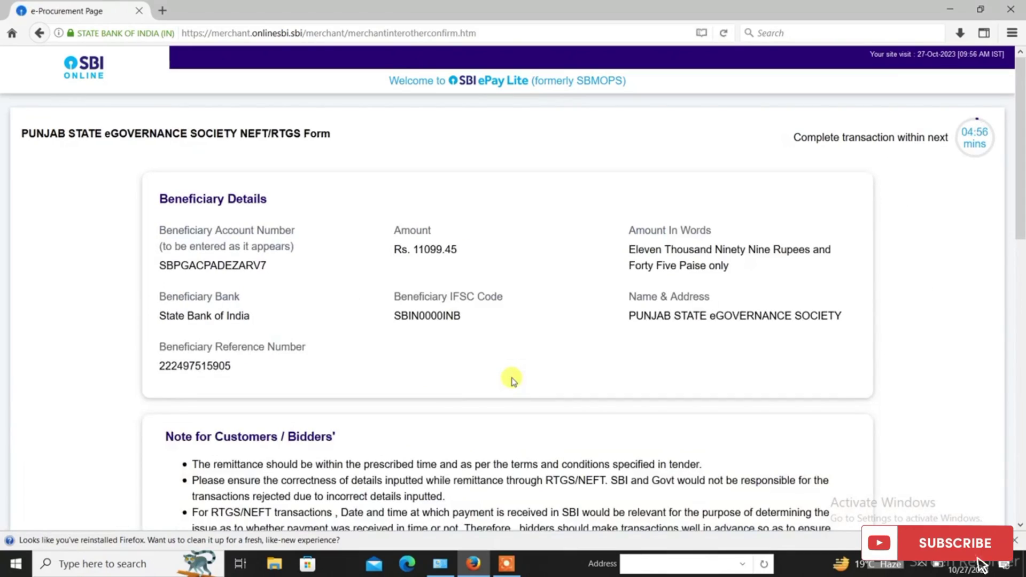
Download the NEFT/RTGS remittance form as a PDF and choose to save the file
scroll(512, 379, "down", 10)
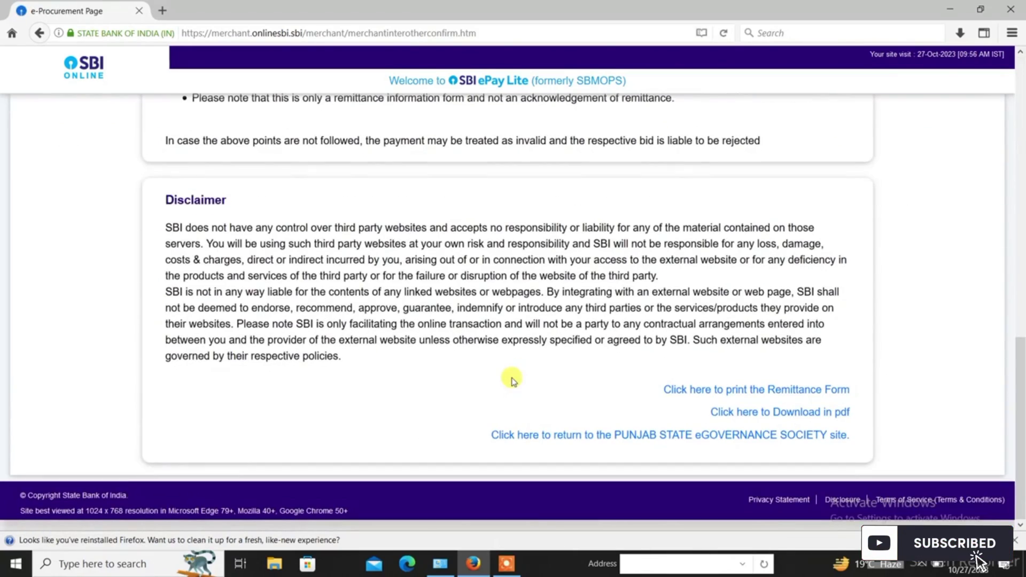
scroll(513, 381, "up", 5)
scroll(513, 380, "down", 5)
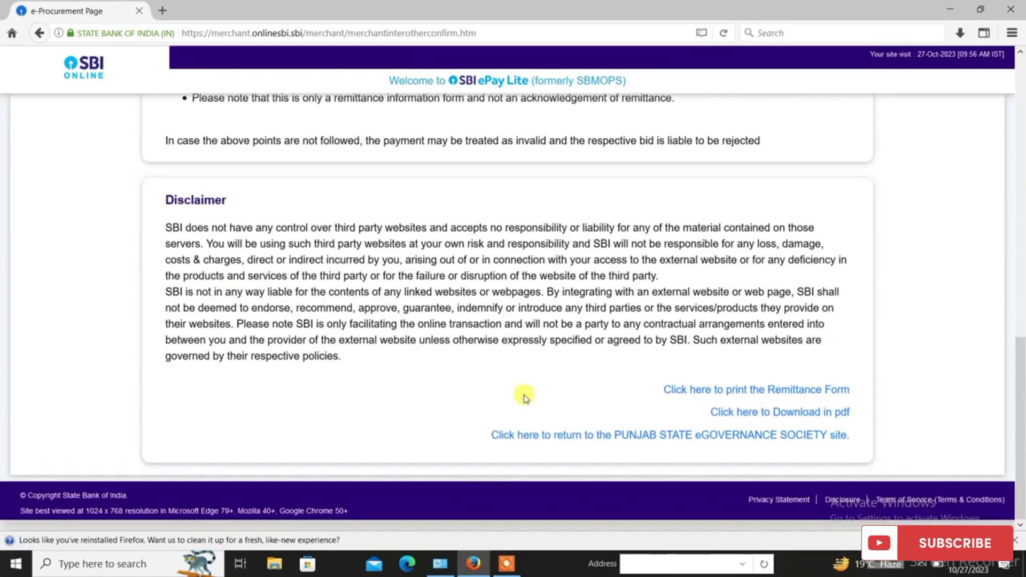
left_click(777, 412)
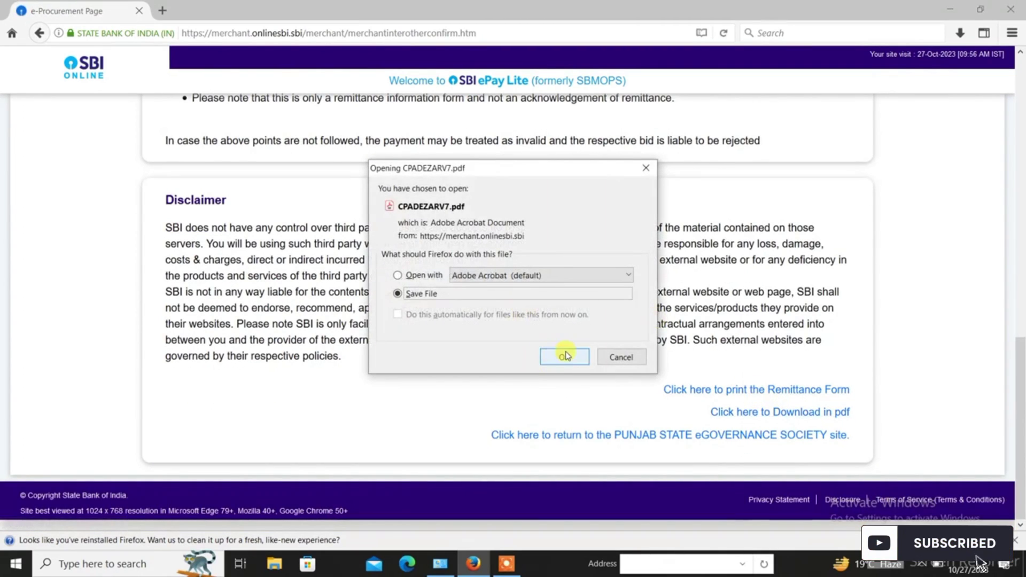
left_click(566, 355)
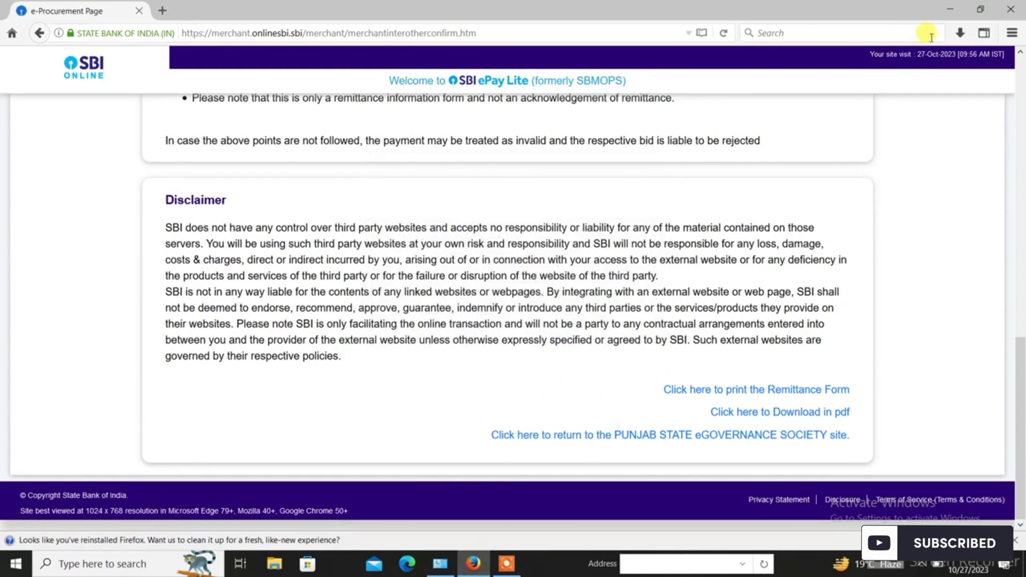
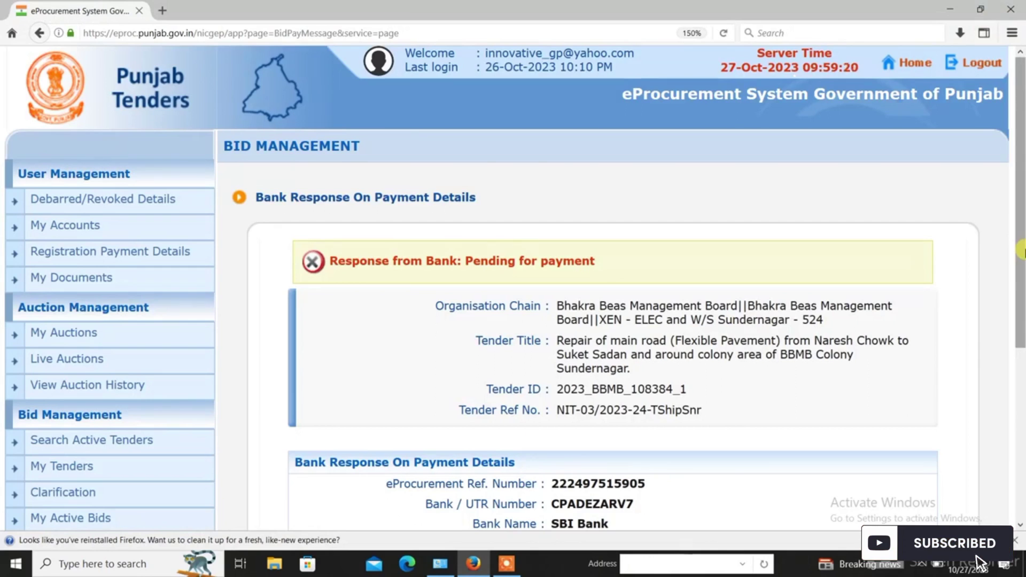
Scroll down the SBI ePay Lite remittance page to the link back to the Punjab eGovernance site
scroll(402, 365, "down", 3)
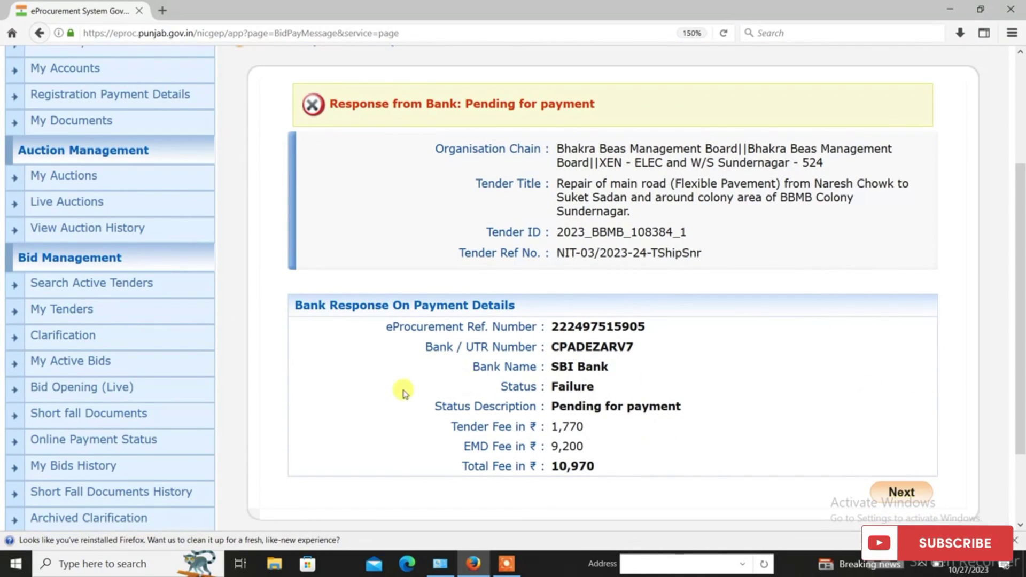
Continue to the Bhakra Beas road tender's bid payment page and choose Pay Online
scroll(403, 389, "up", 5)
scroll(414, 389, "down", 7)
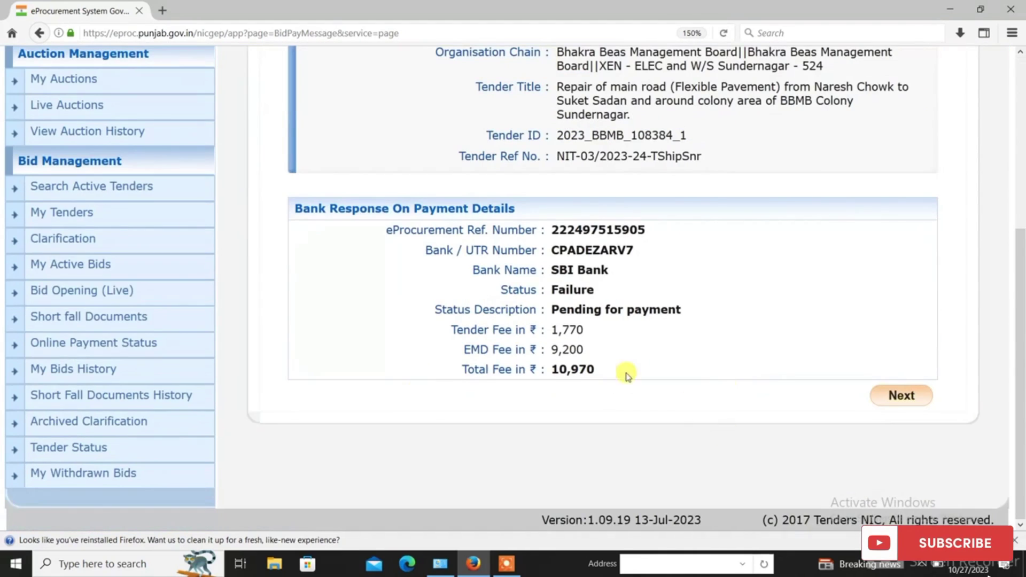
scroll(142, 273, "up", 5)
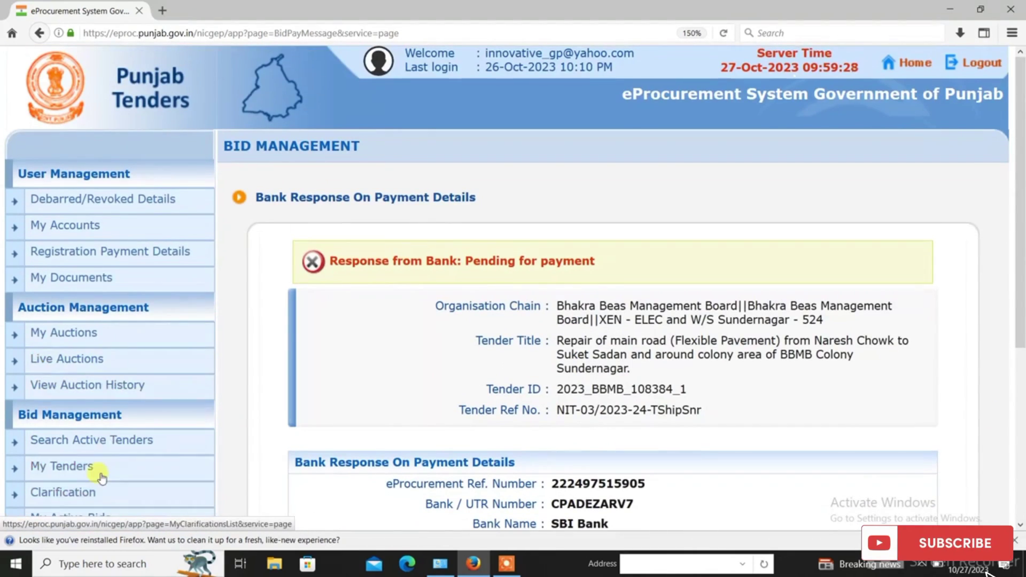
left_click(101, 469)
scroll(802, 405, "down", 5)
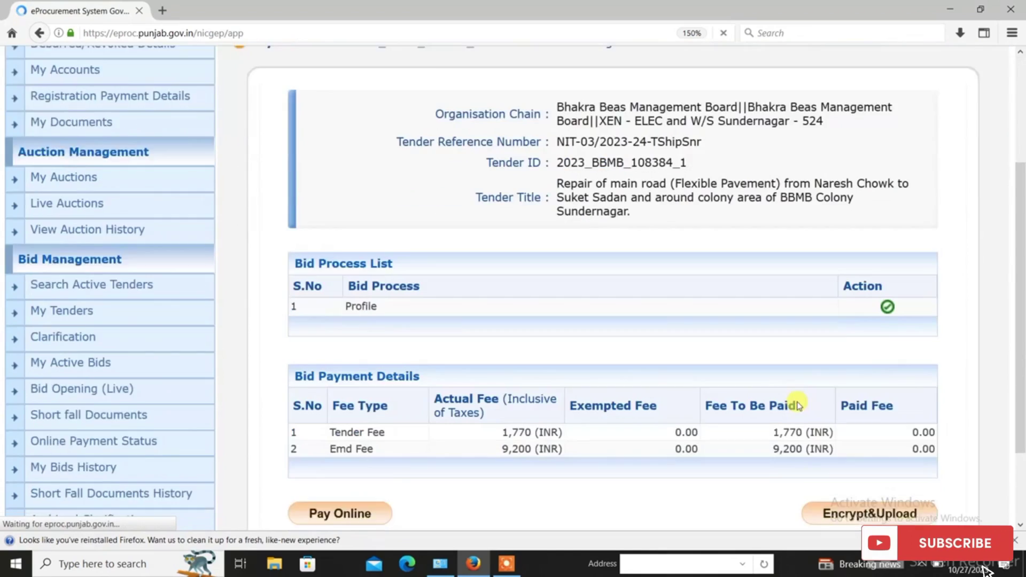
scroll(625, 477, "up", 5)
scroll(481, 489, "down", 5)
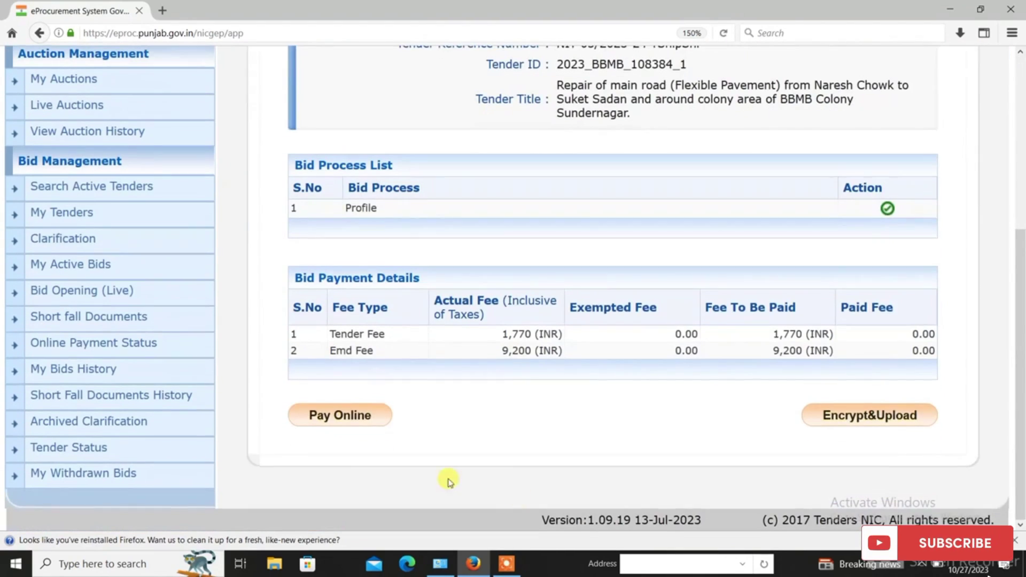
left_click(363, 415)
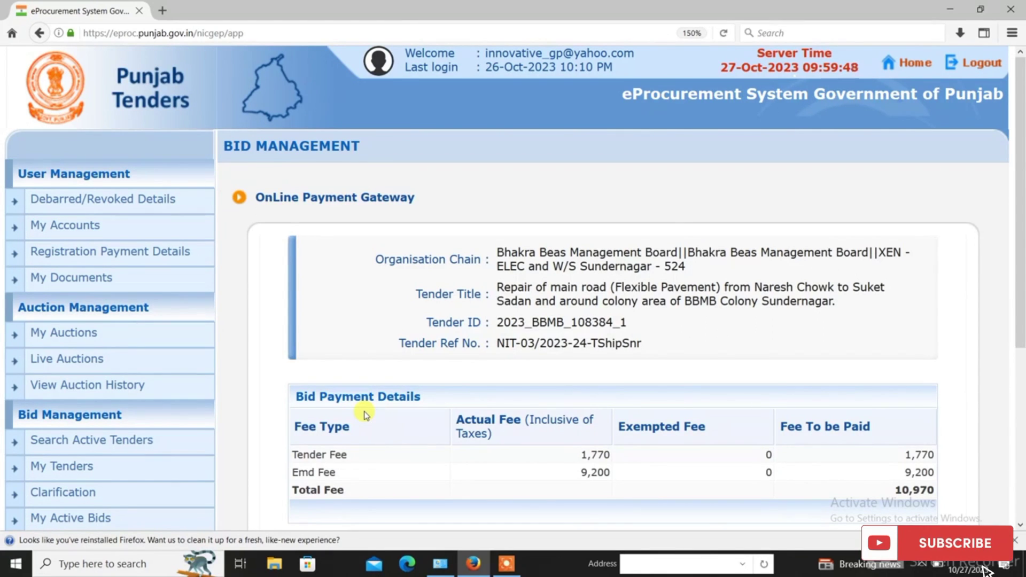
Submit SBI Bank as the payment option and open Payment Verification for the 10,970 fees
scroll(366, 414, "down", 5)
left_click(313, 321)
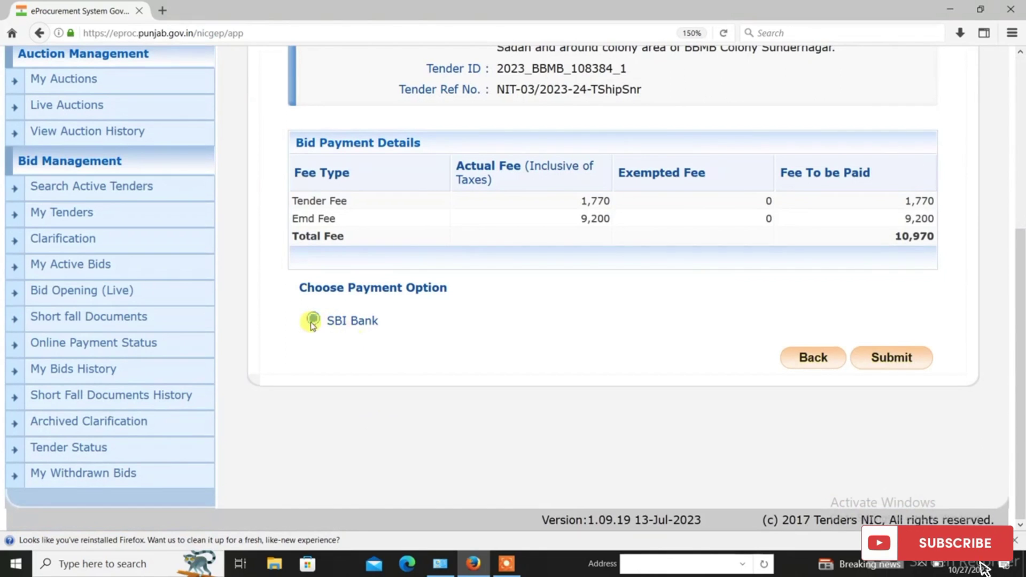
scroll(1024, 394, "up", 5)
scroll(1023, 395, "down", 5)
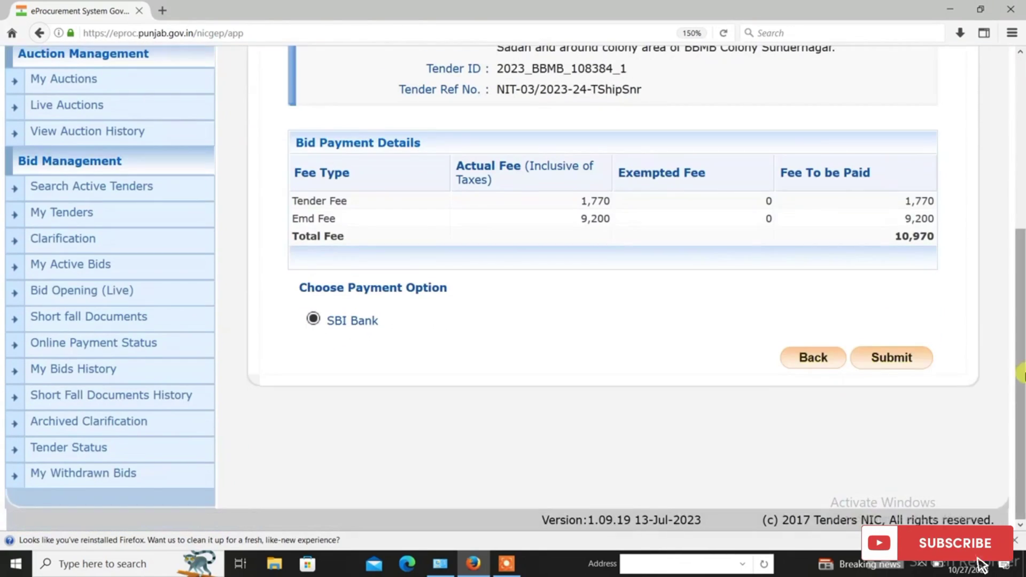
left_click(876, 368)
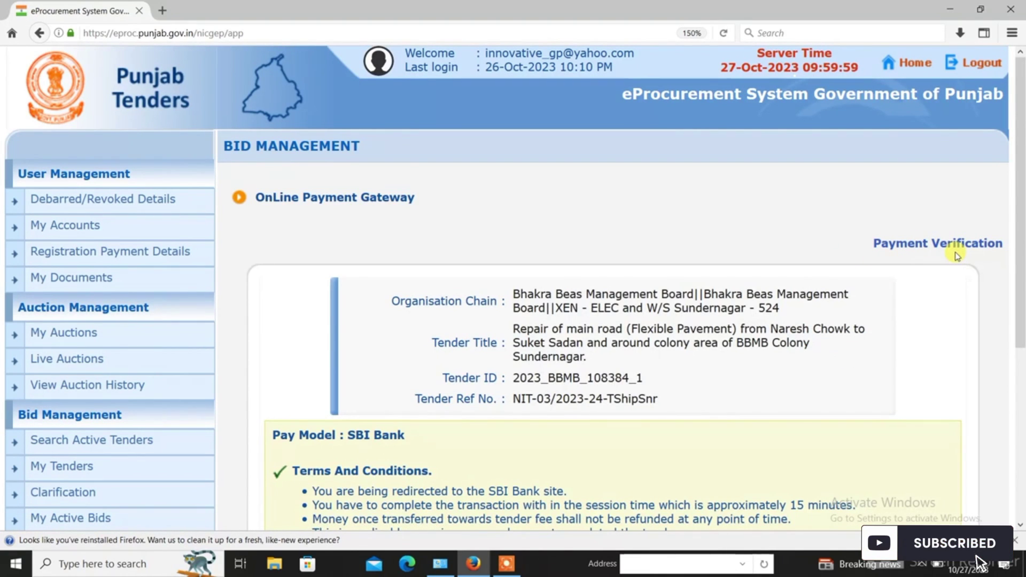
left_click(925, 251)
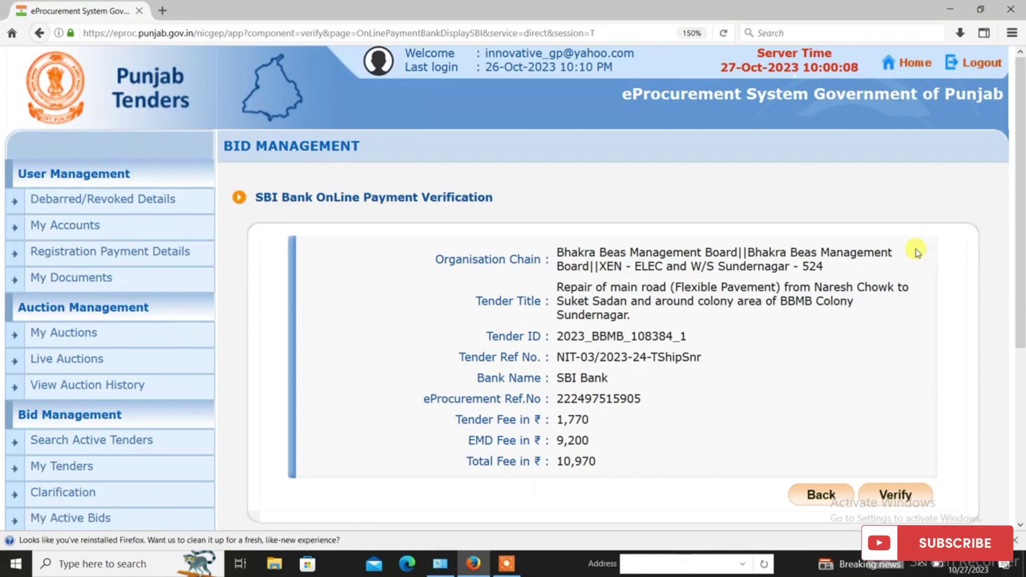
Verify the SBI payment again and confirm the bank response still reads pending for payment
left_click(886, 492)
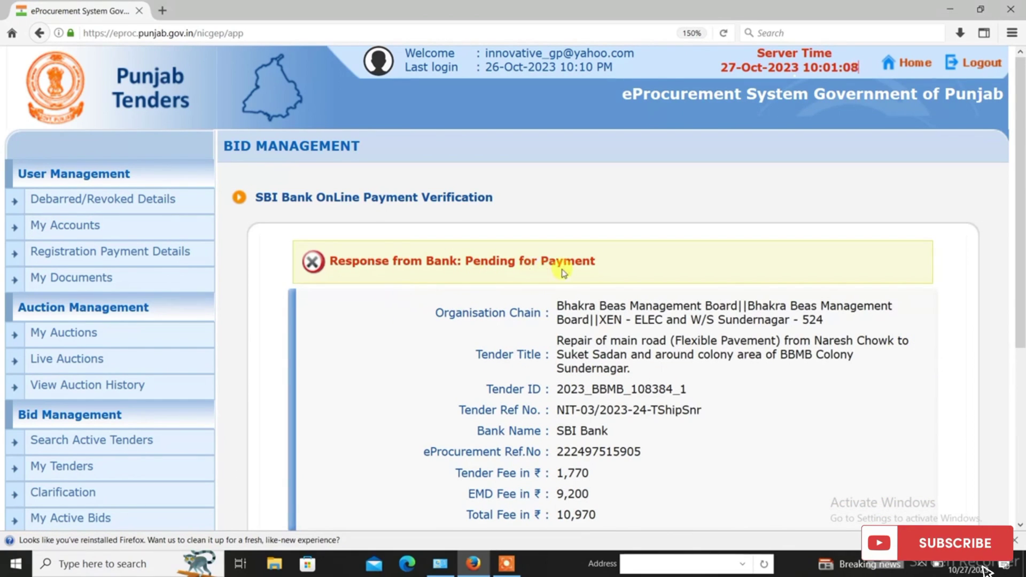
left_click_drag(1020, 294, 1021, 369)
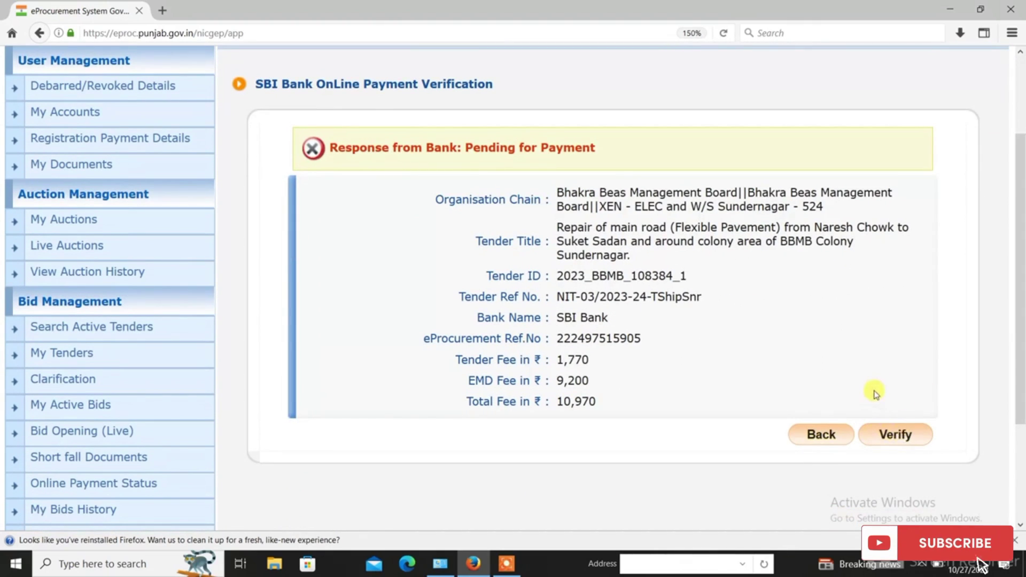
scroll(871, 401, "up", 3)
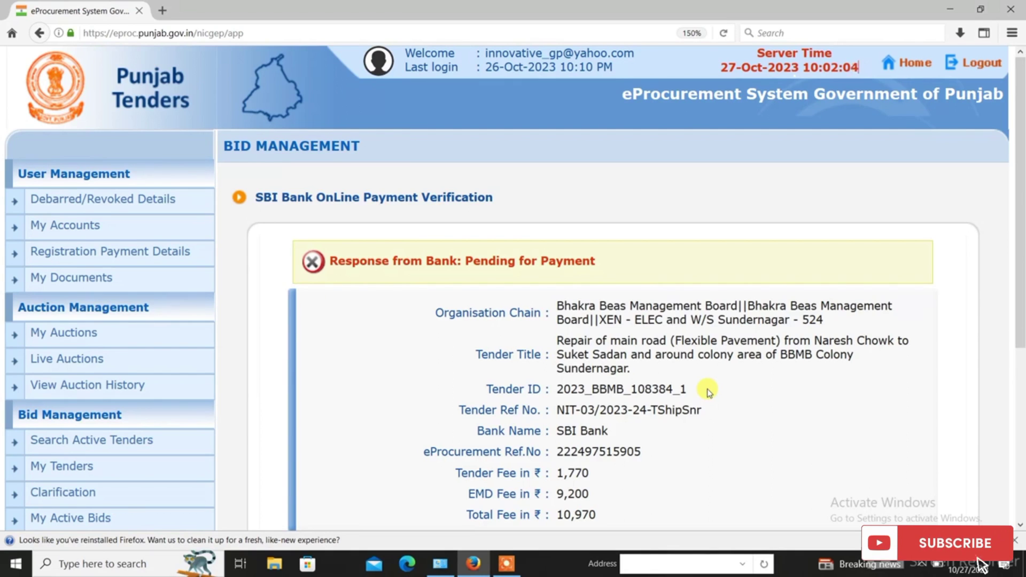
scroll(711, 390, "down", 5)
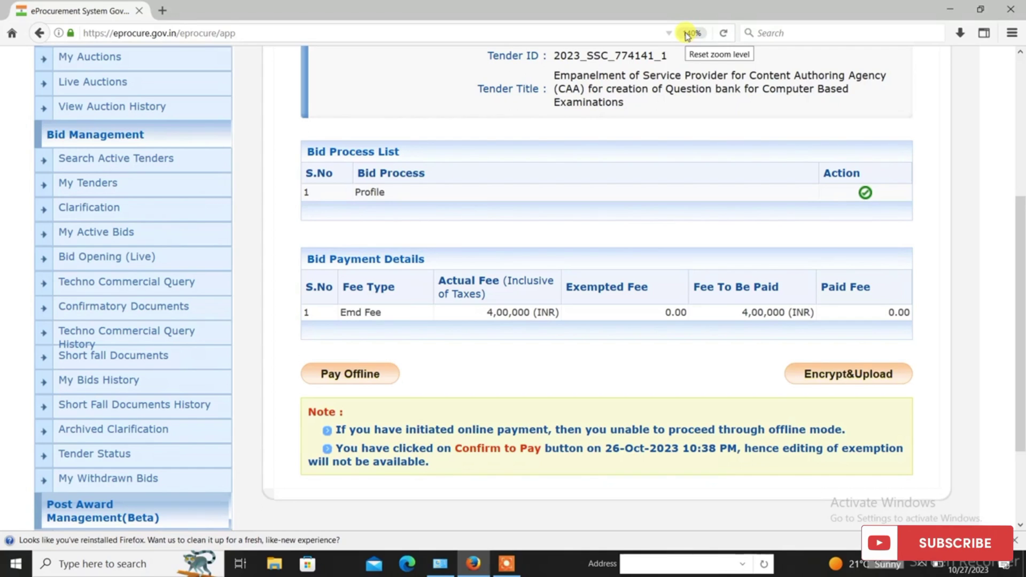
left_click(346, 387)
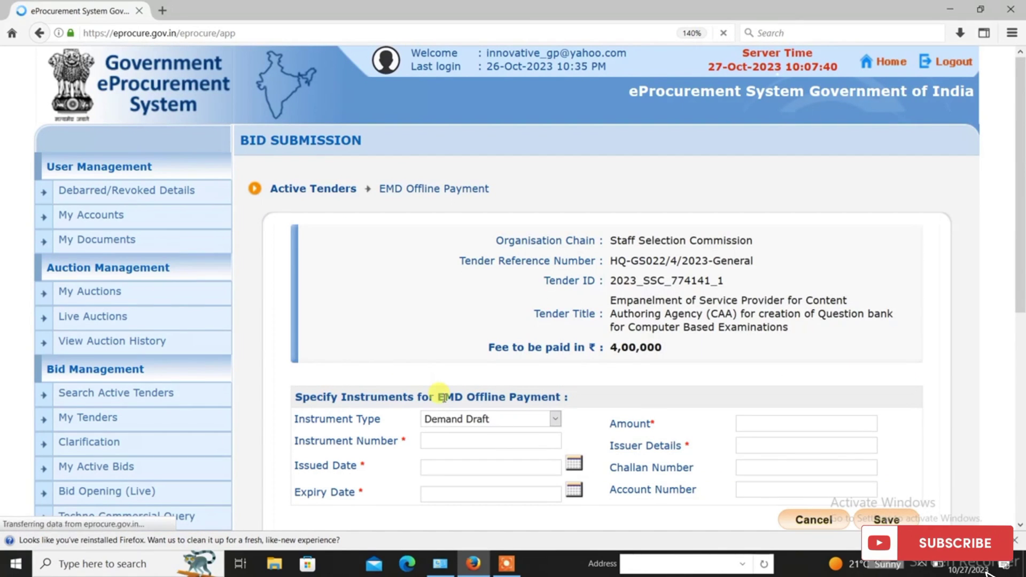
scroll(842, 395, "down", 3)
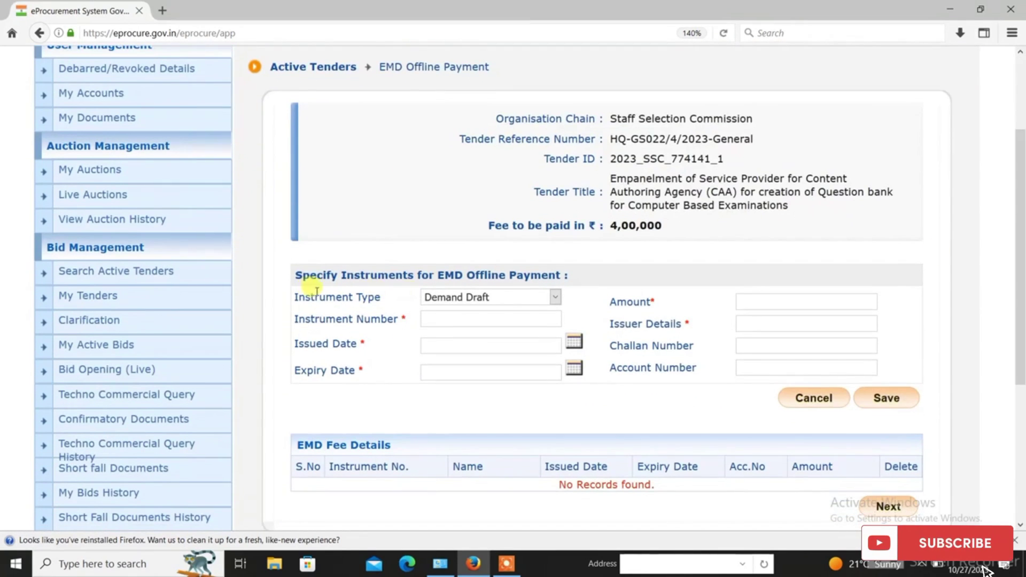
left_click(523, 297)
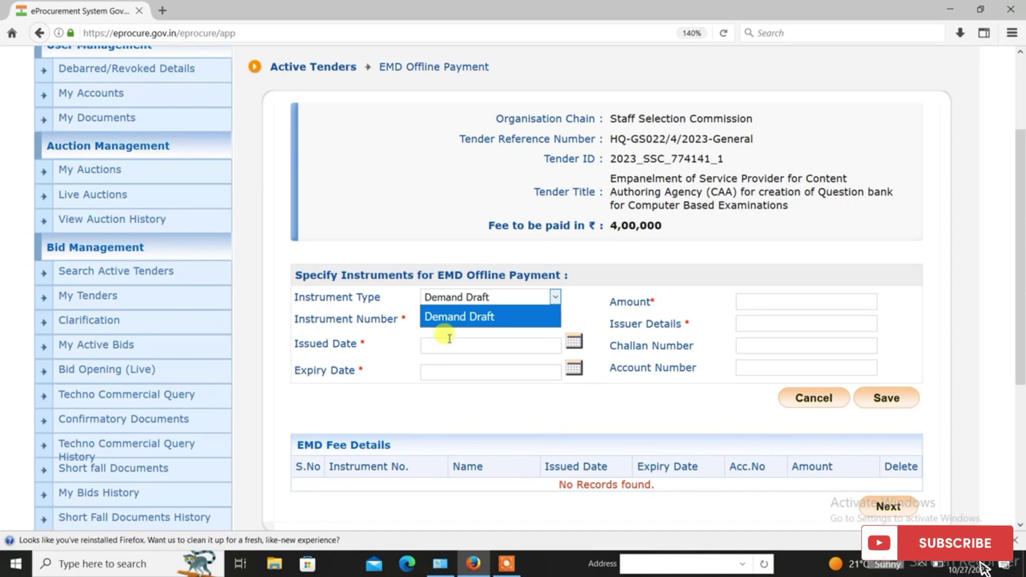
left_click(460, 317)
left_click(438, 319)
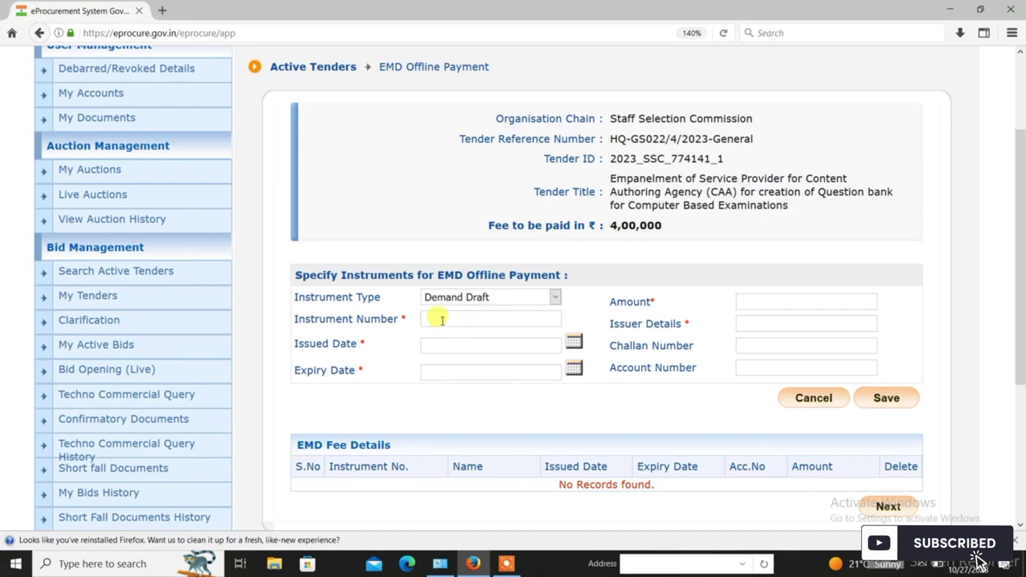
Enter issued date 27/10/2023, expiry 26/01/2024, amount 400000 and issuer State Bank of India, then save
left_click(573, 342)
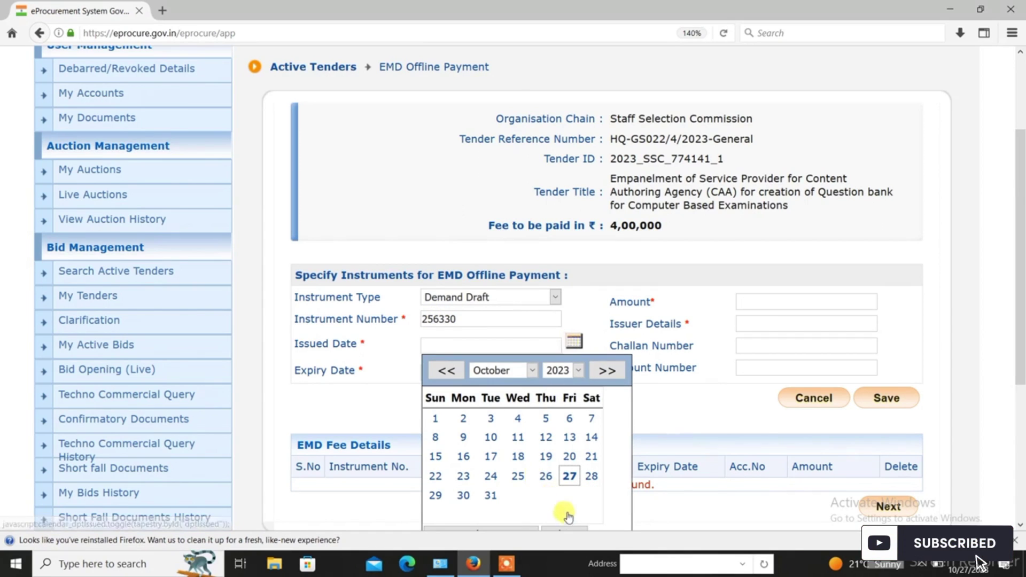
left_click(570, 476)
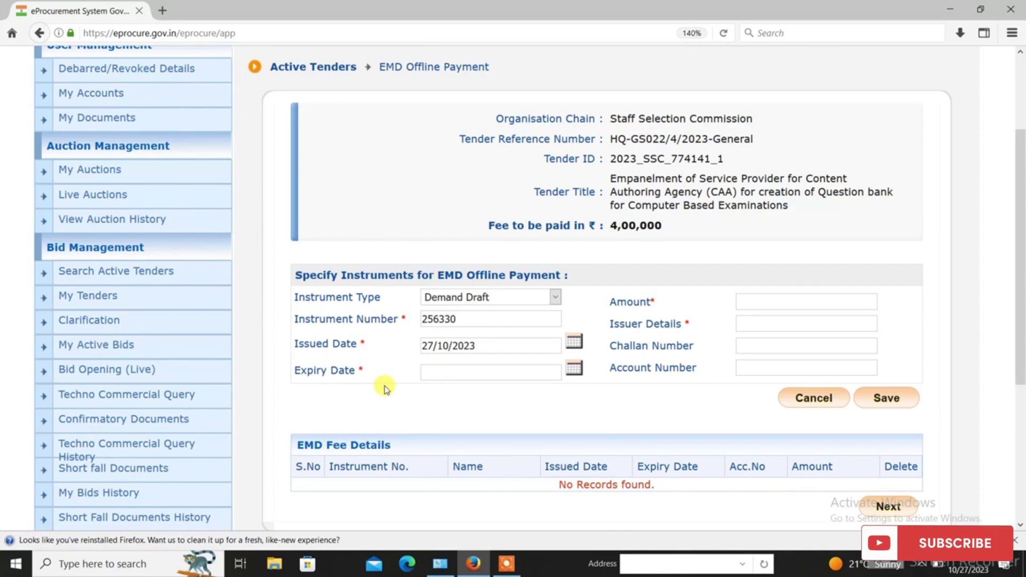
left_click(455, 371)
left_click(746, 302)
left_click(762, 322)
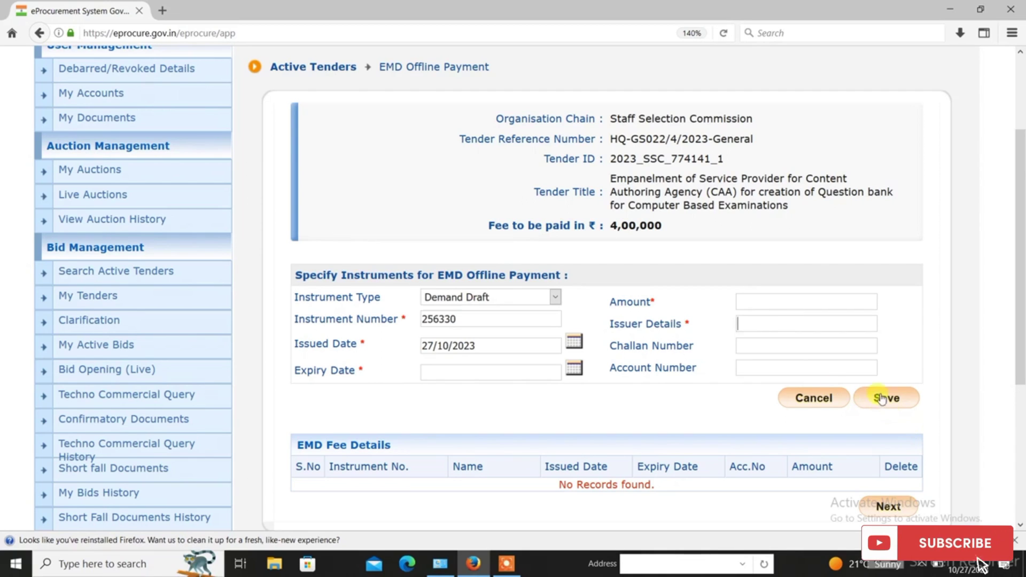
left_click(575, 368)
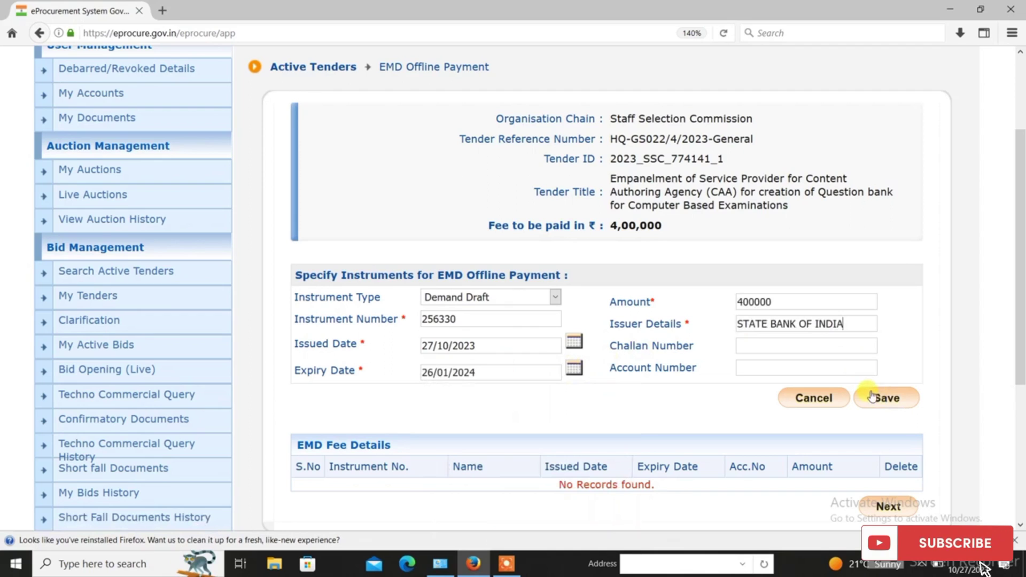
left_click(874, 398)
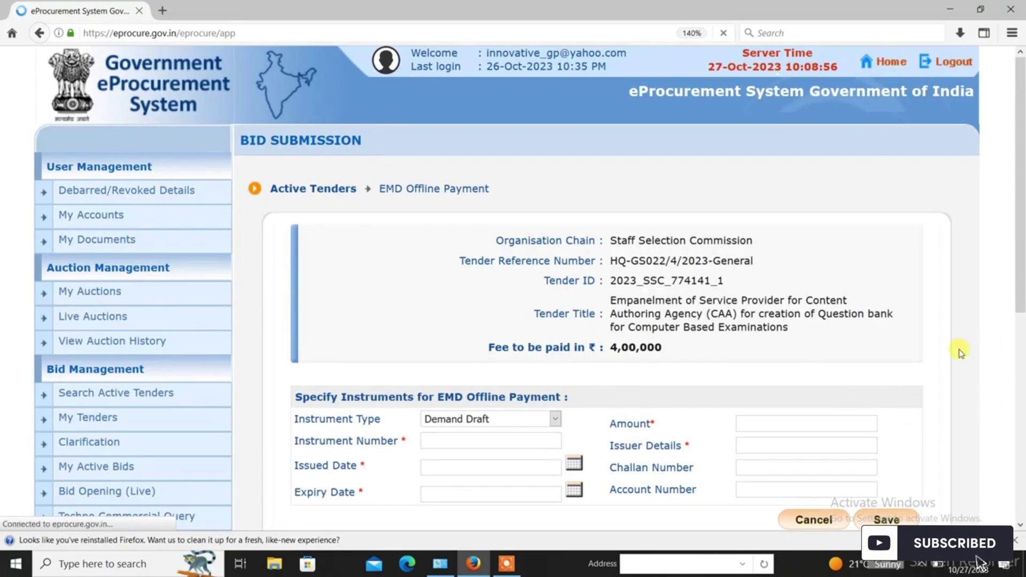
Proceed past the Demand Draft row and confirm the EMD shows 4,00,000 paid with 0.00 due
left_click_drag(1021, 286, 1021, 430)
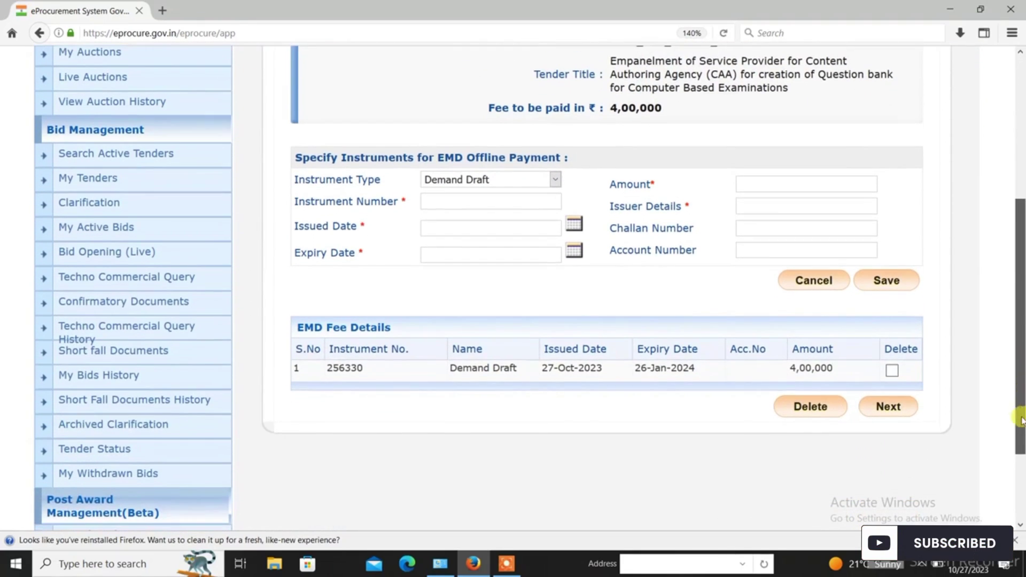
left_click(898, 409)
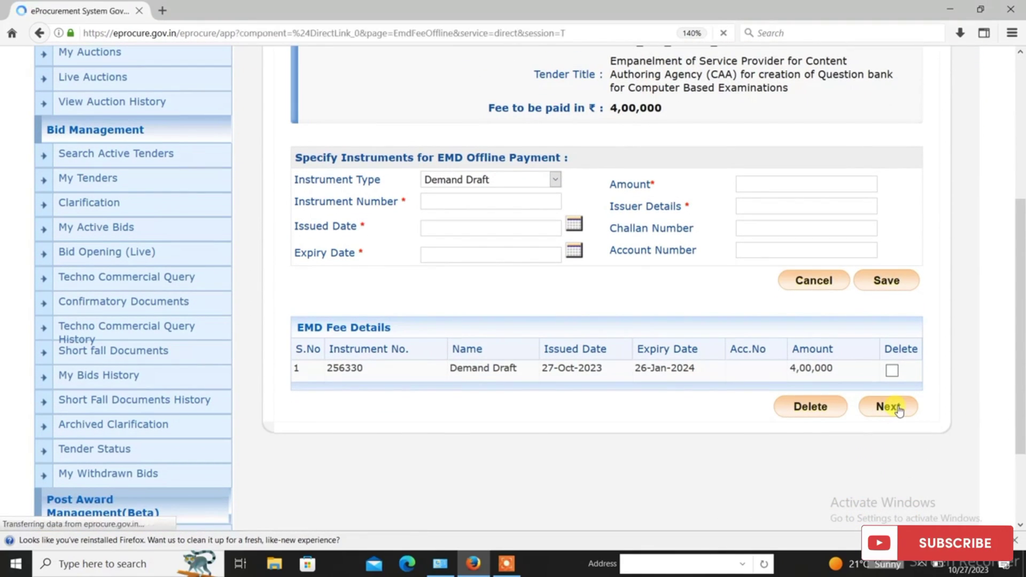
scroll(970, 308, "down", 5)
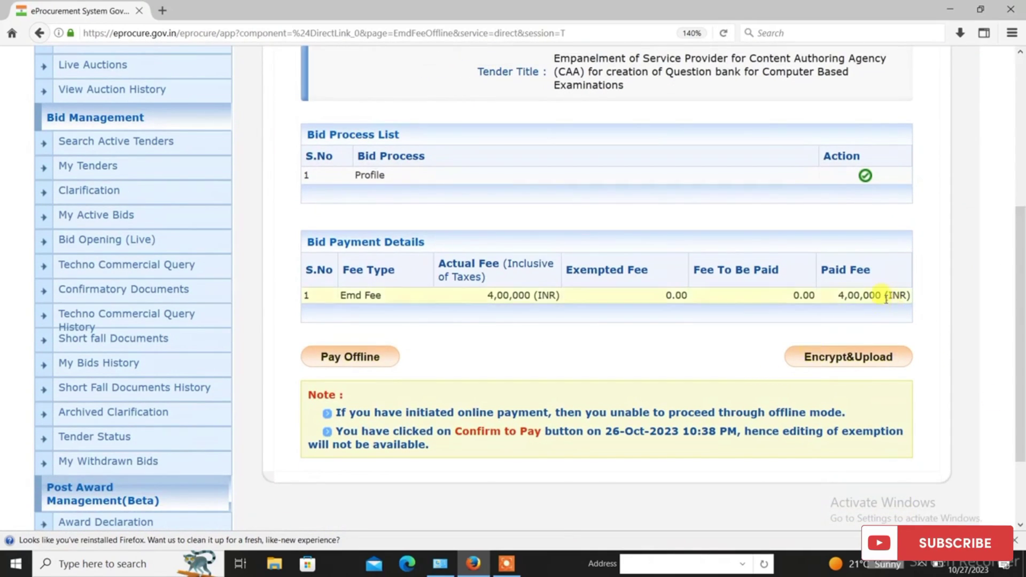
left_click_drag(845, 295, 949, 294)
left_click(898, 316)
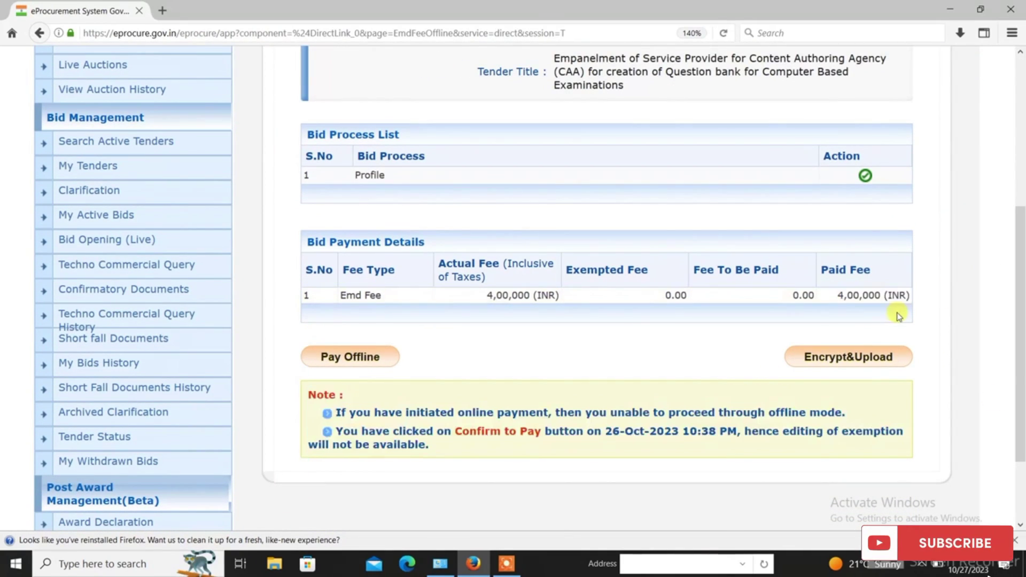